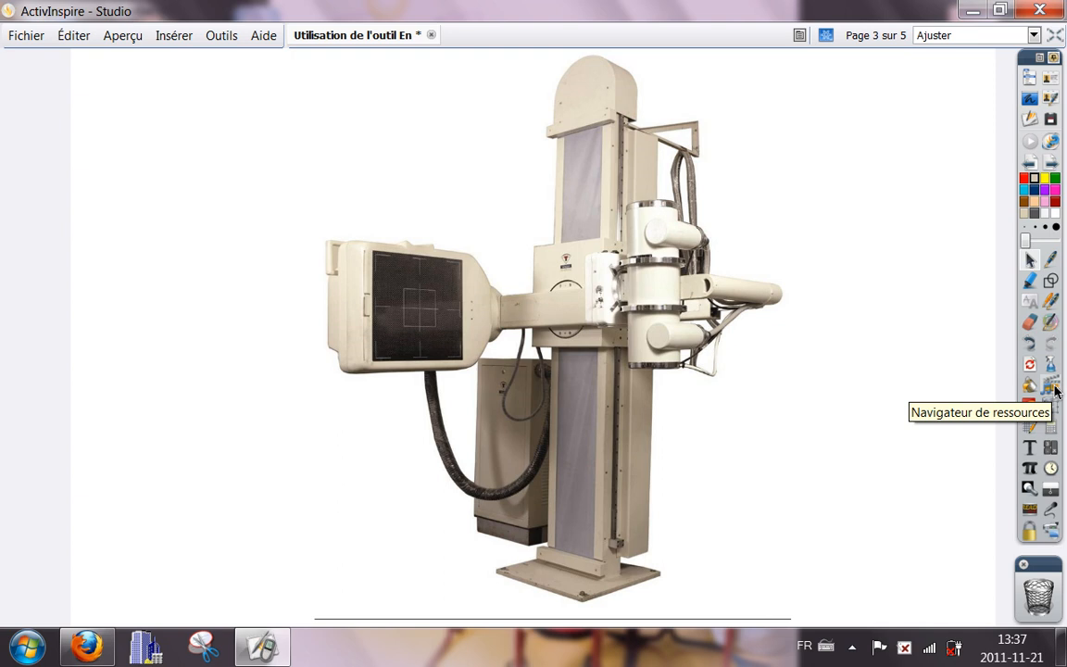
- In the object browser, widen the Objets column and move the X-ray machine image to Couche supérieure
click(1053, 389)
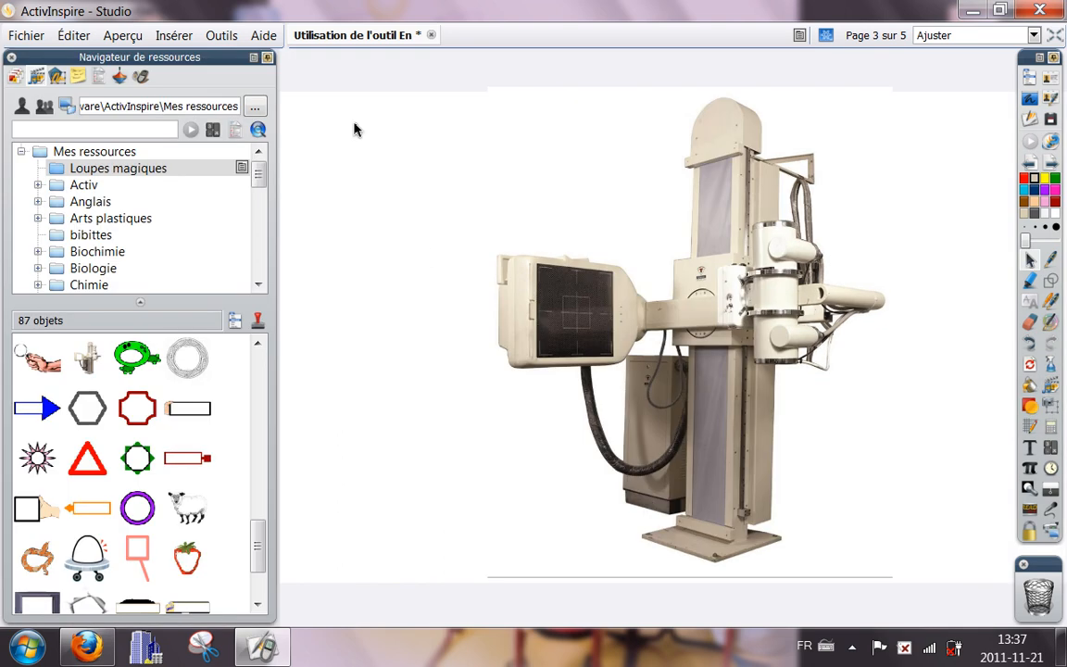
click(58, 78)
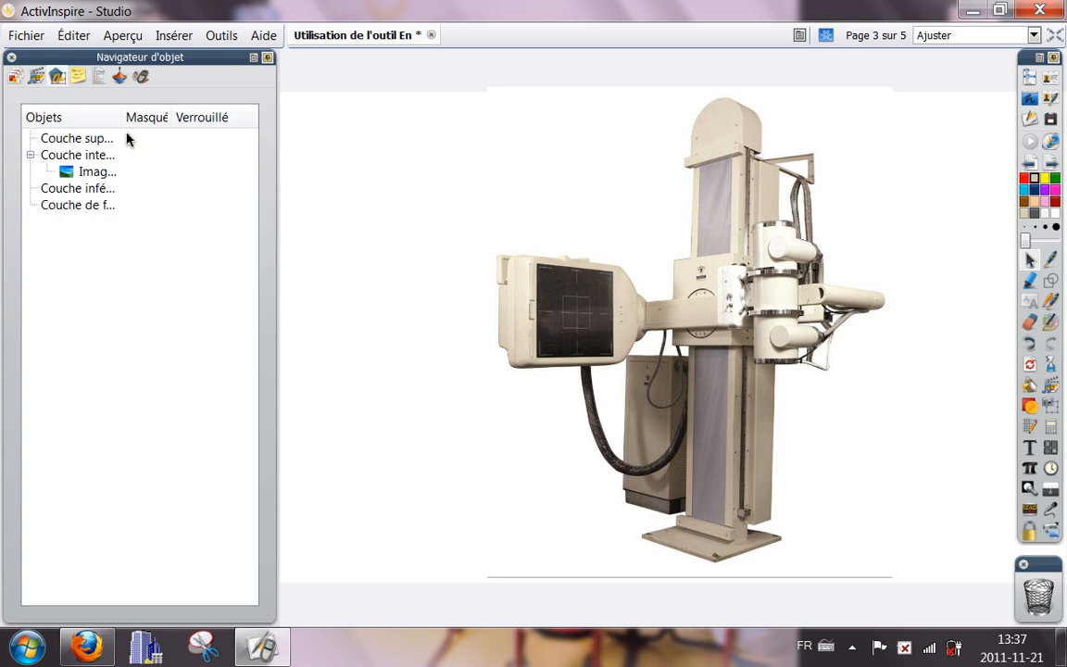
drag(124, 124, 188, 125)
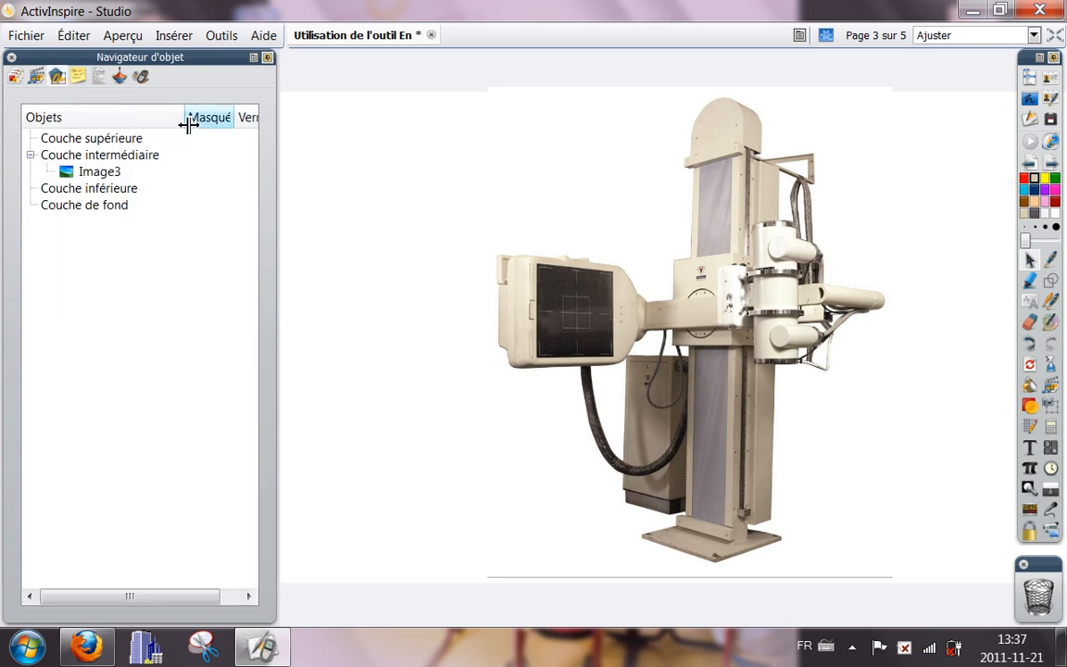
click(108, 176)
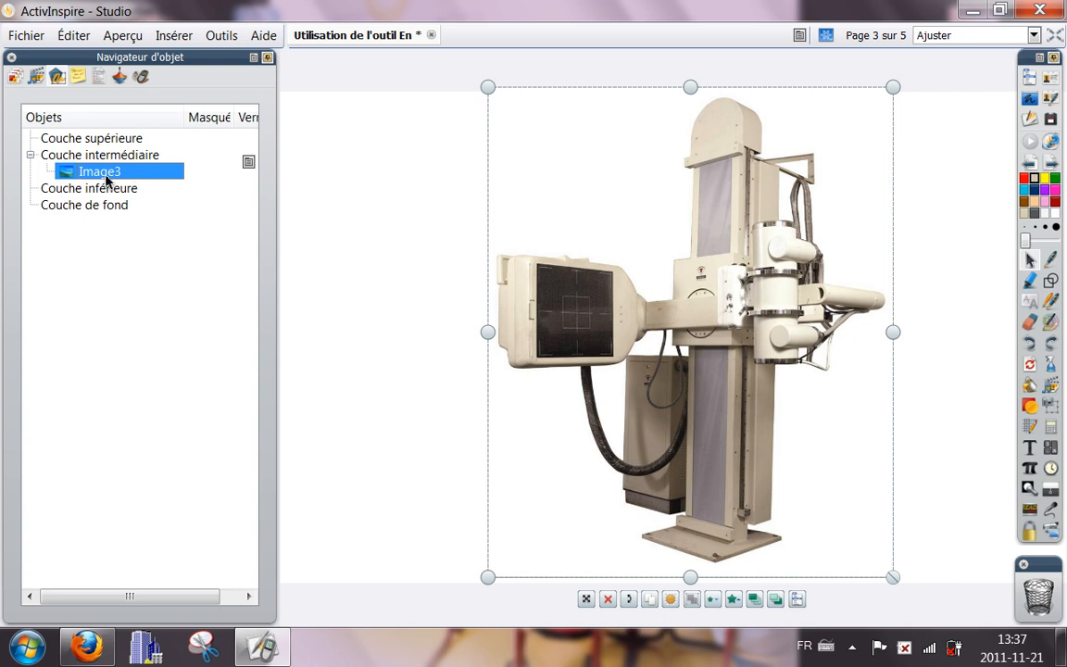
drag(106, 176, 94, 135)
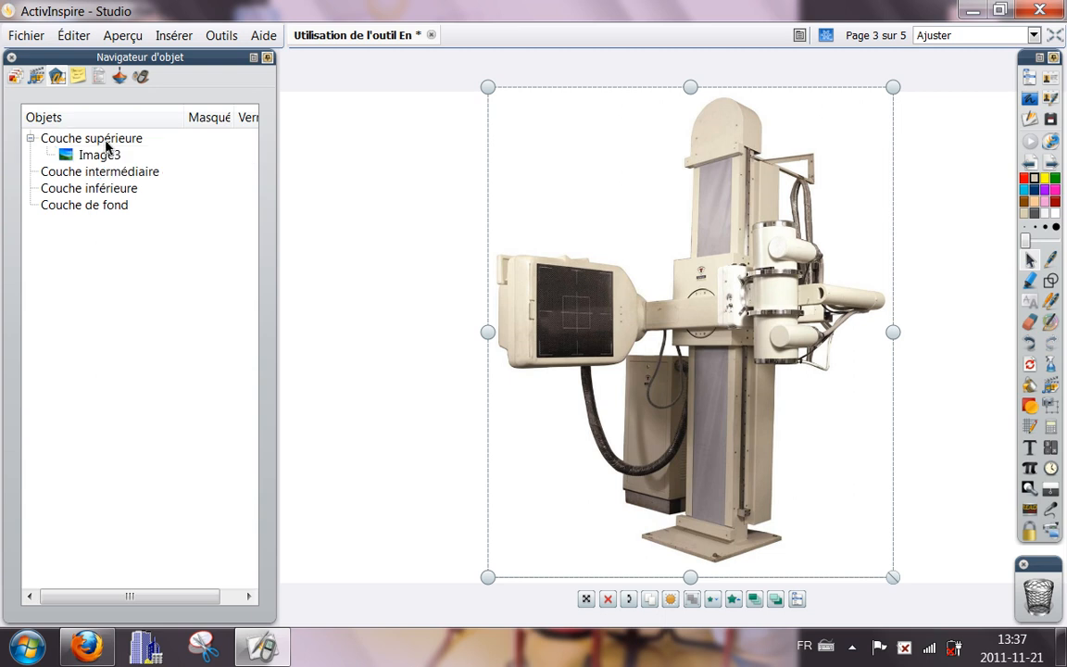
click(346, 206)
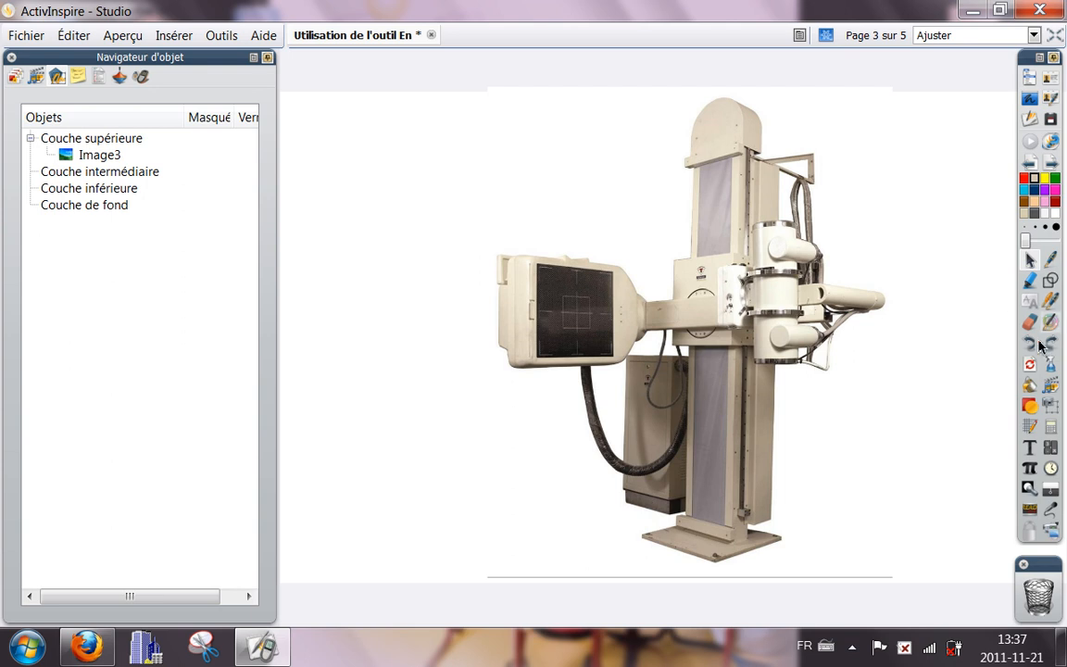
- Apply a single square spot of magic ink (Encre magique) on the machine's black detector panel
click(1028, 77)
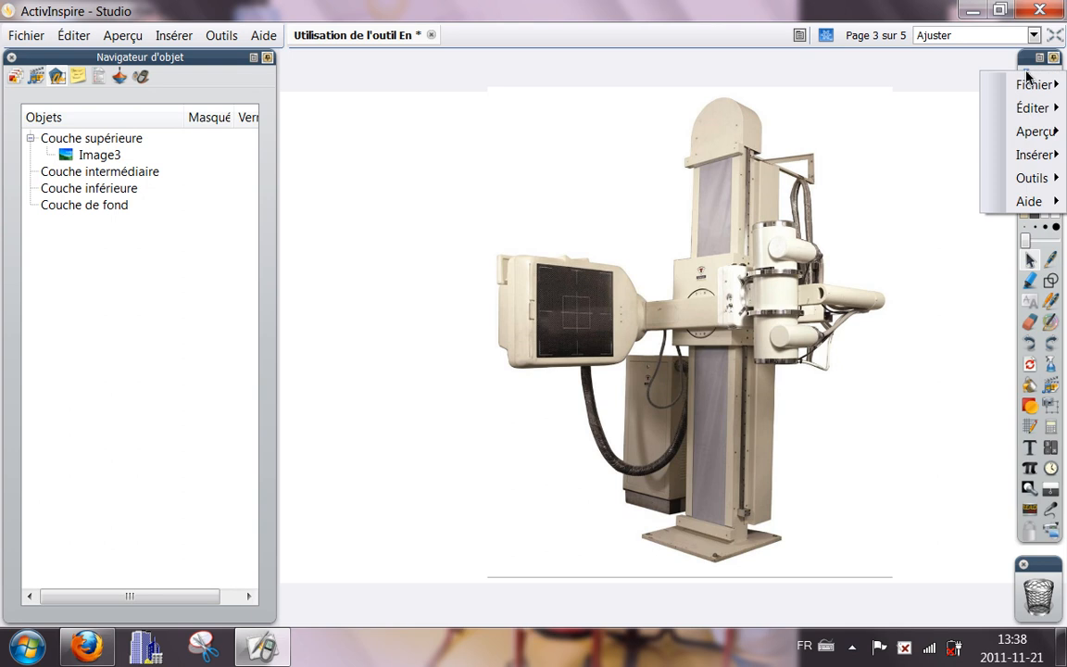
mouse_move(1034, 180)
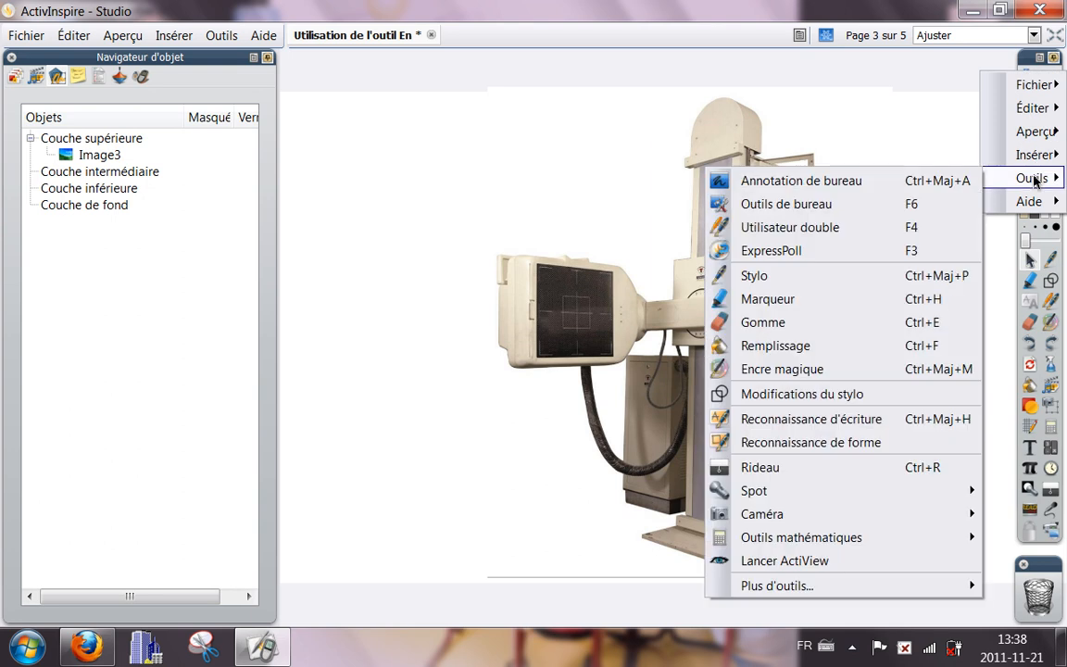
click(790, 371)
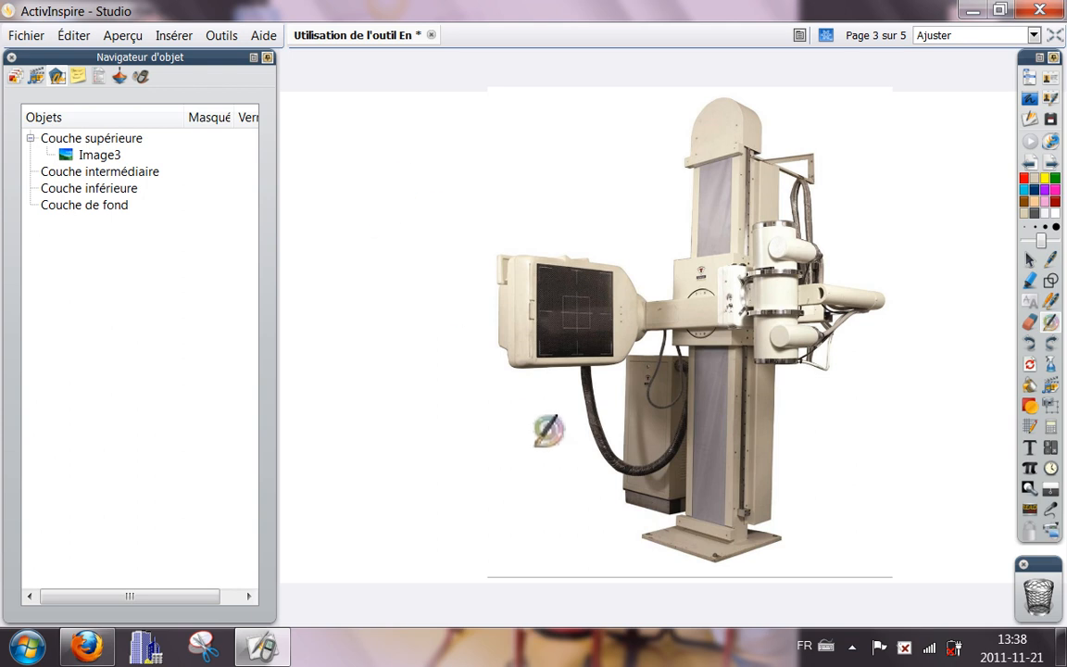
click(563, 306)
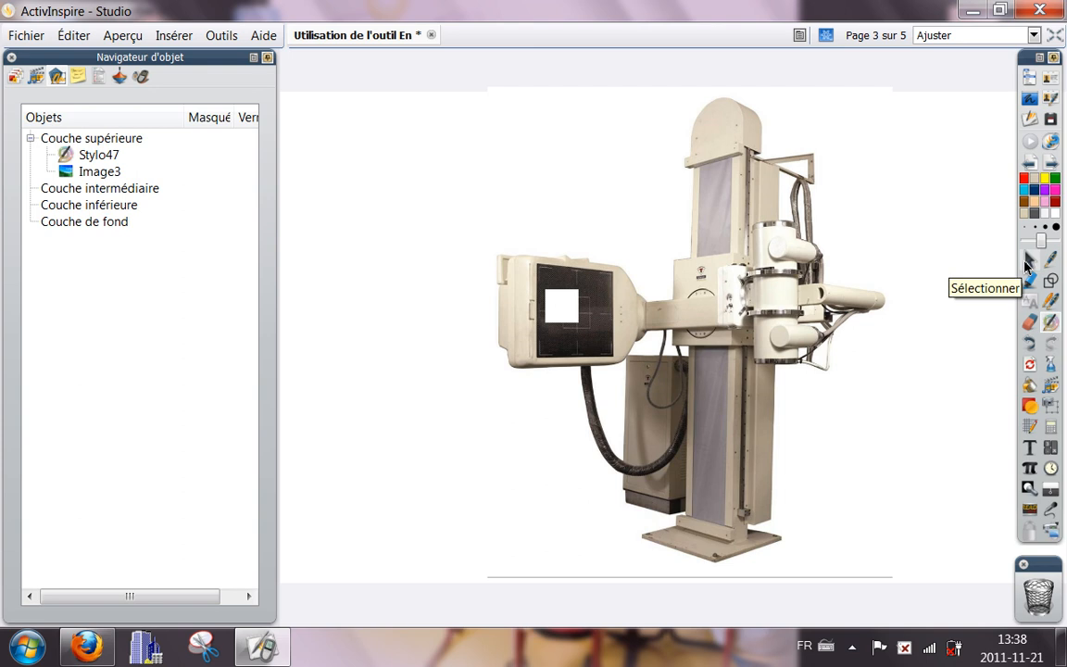
- Resize the magic ink square so it covers the machine's whole black detector panel
click(1027, 264)
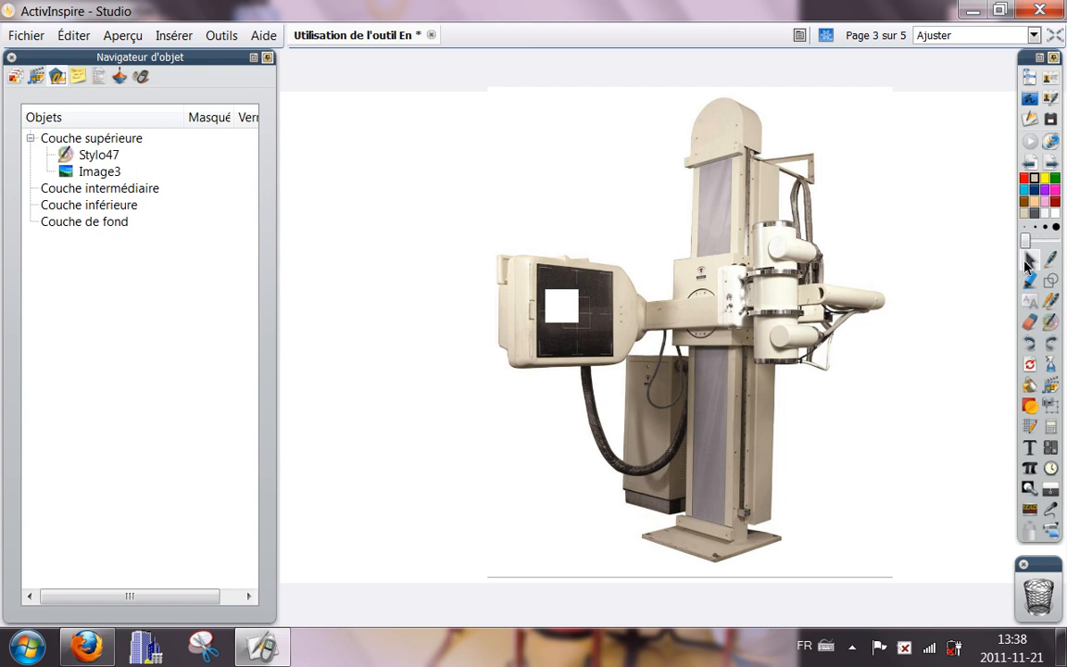
click(564, 318)
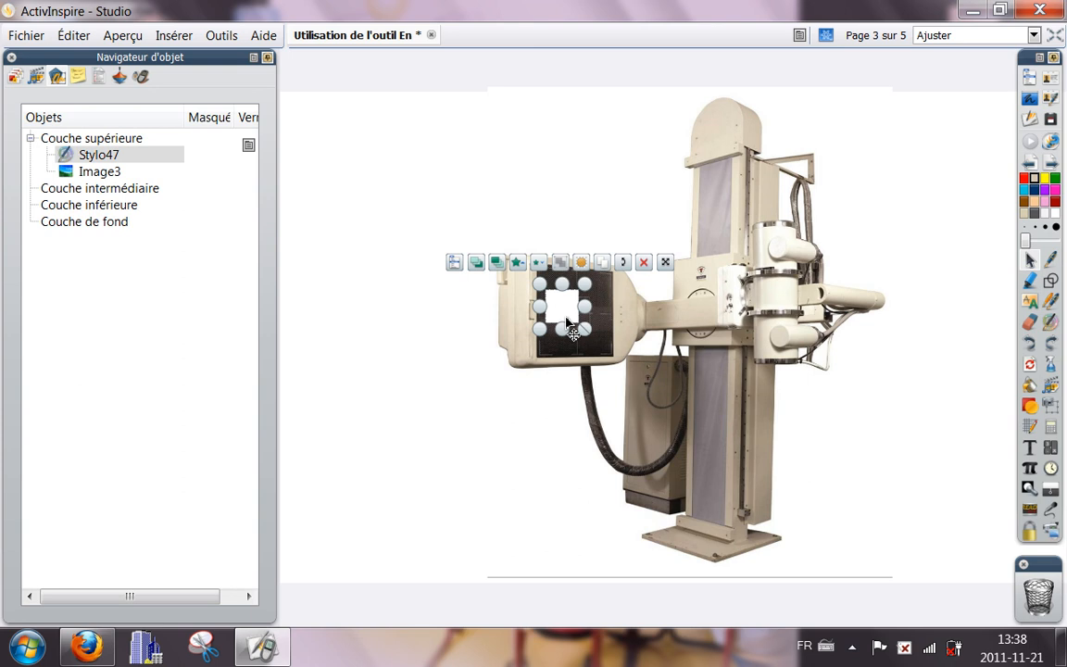
click(569, 315)
click(571, 313)
drag(589, 332, 630, 366)
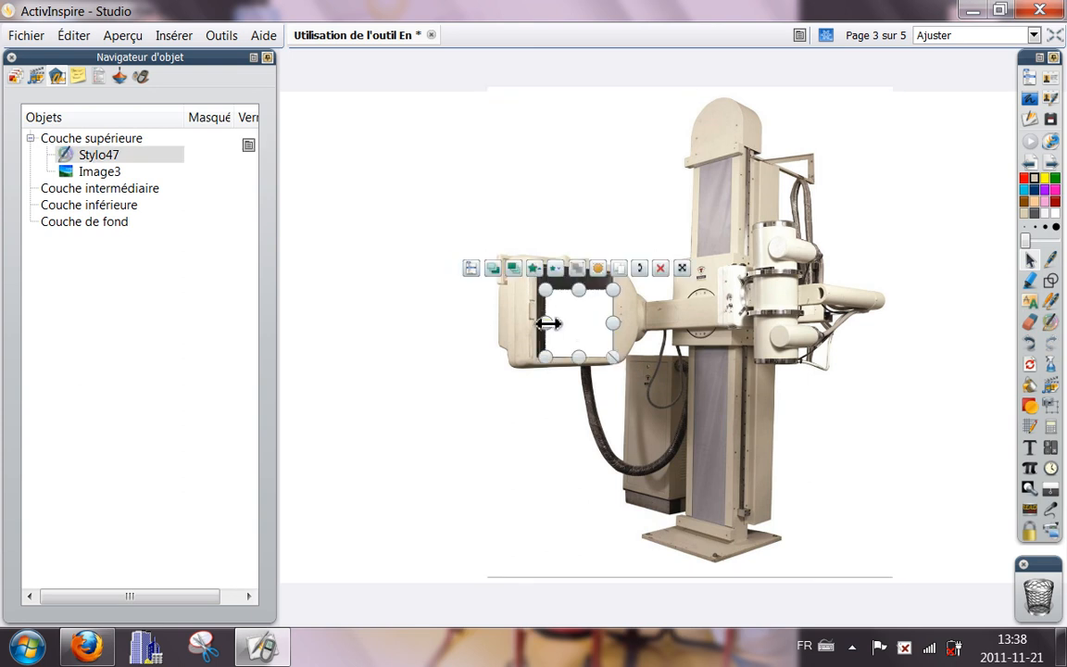
drag(483, 322, 540, 331)
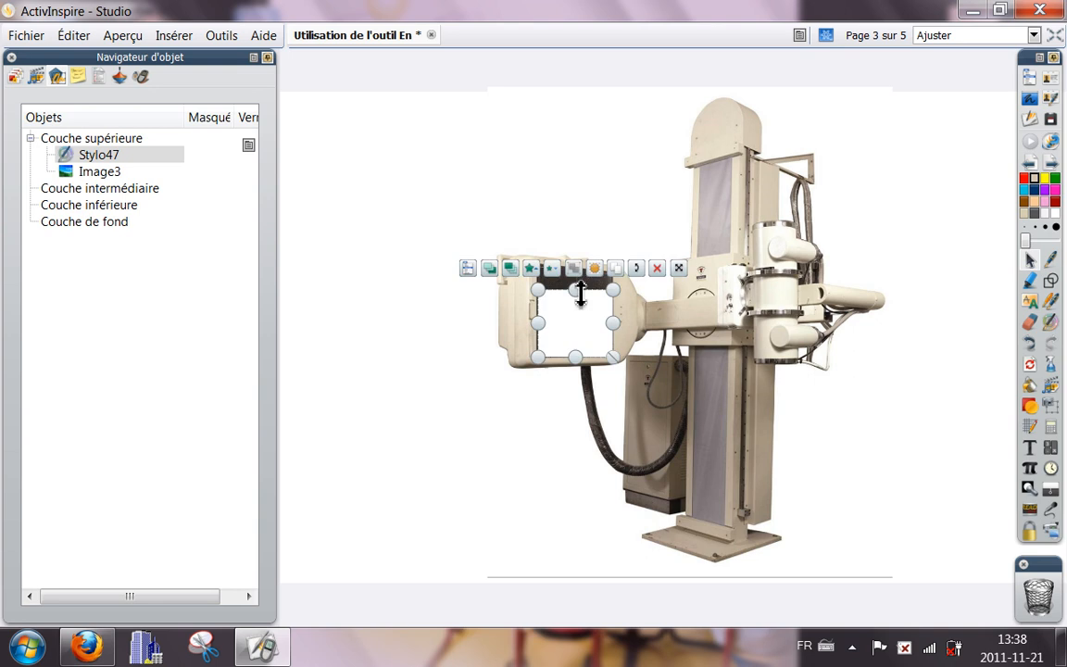
drag(583, 289, 583, 267)
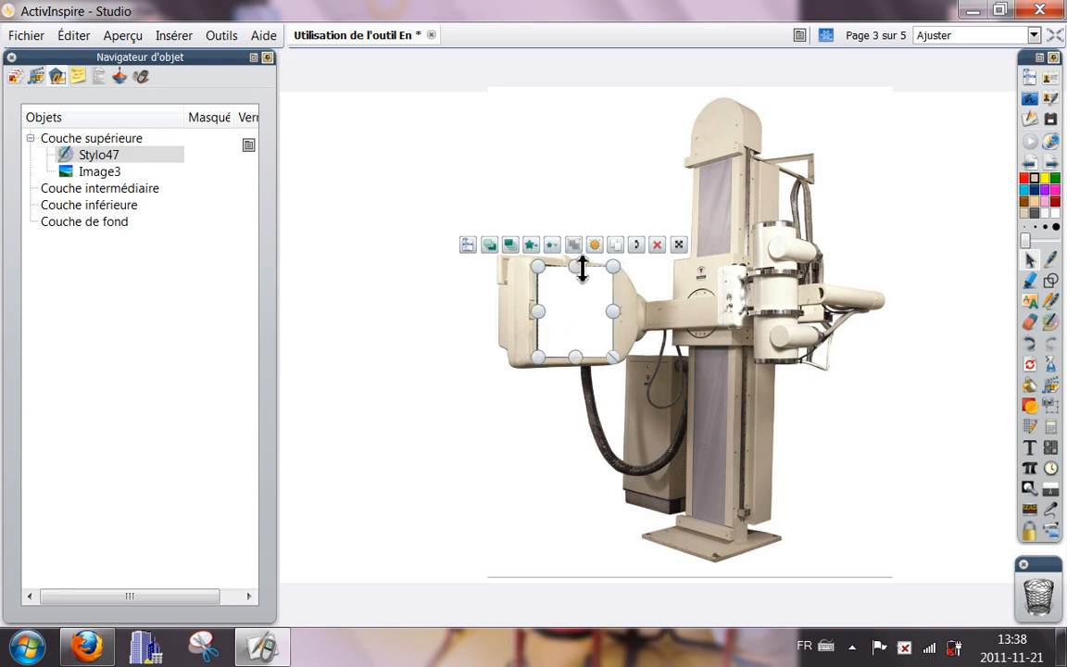
click(440, 368)
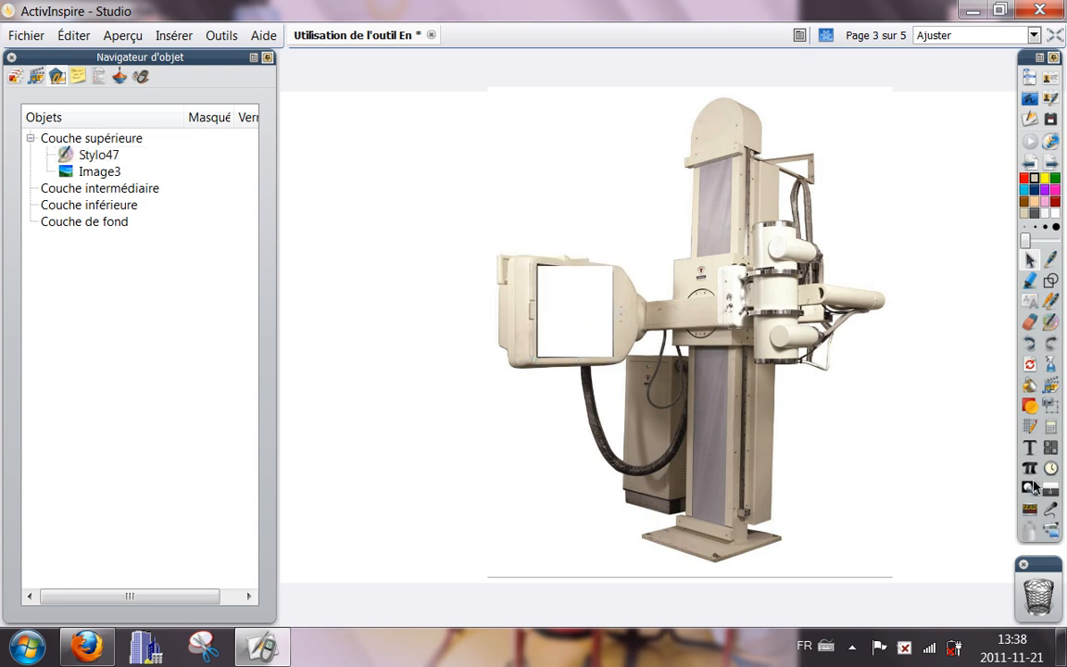
- Draw a black-outlined rectangle on the blank area beside the machine and place it at the front of Couche supérieure
click(1031, 407)
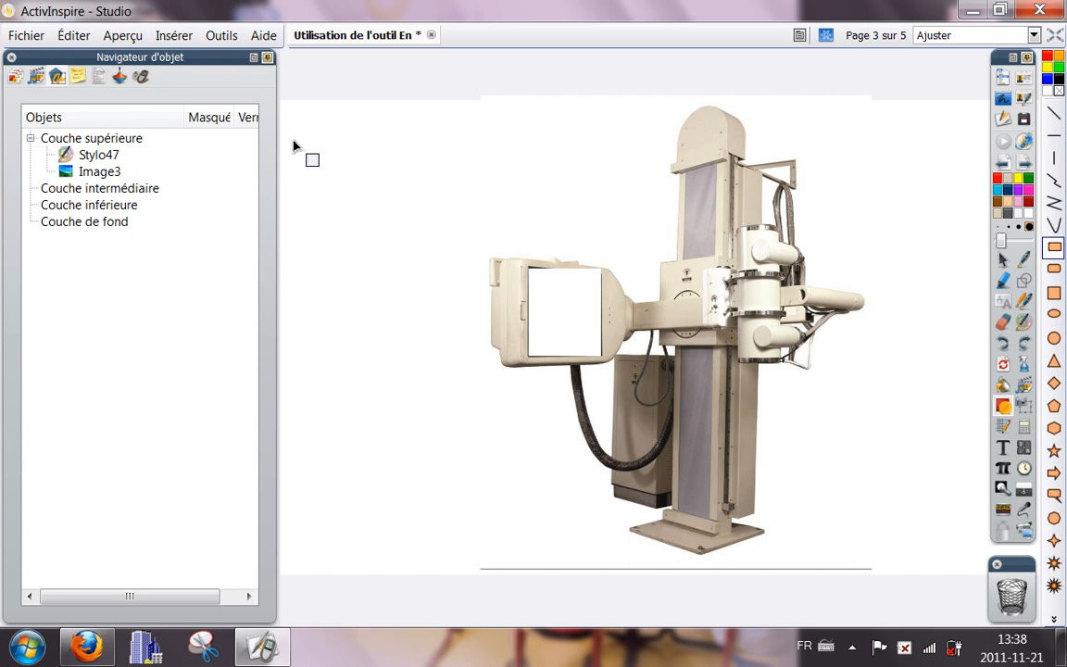
drag(292, 140, 422, 214)
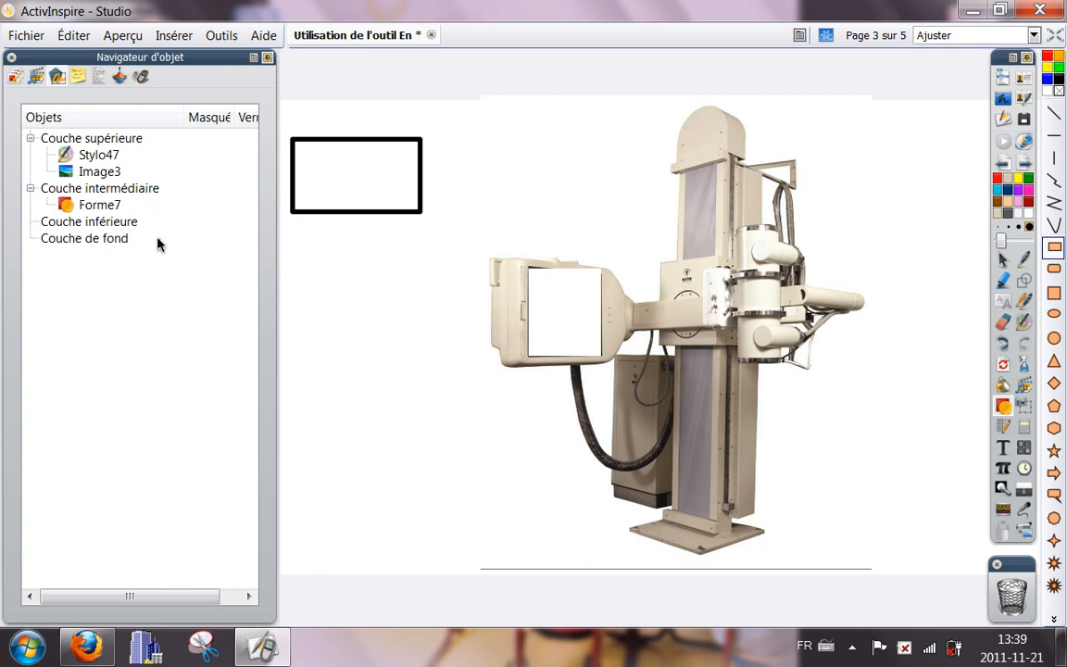
click(112, 211)
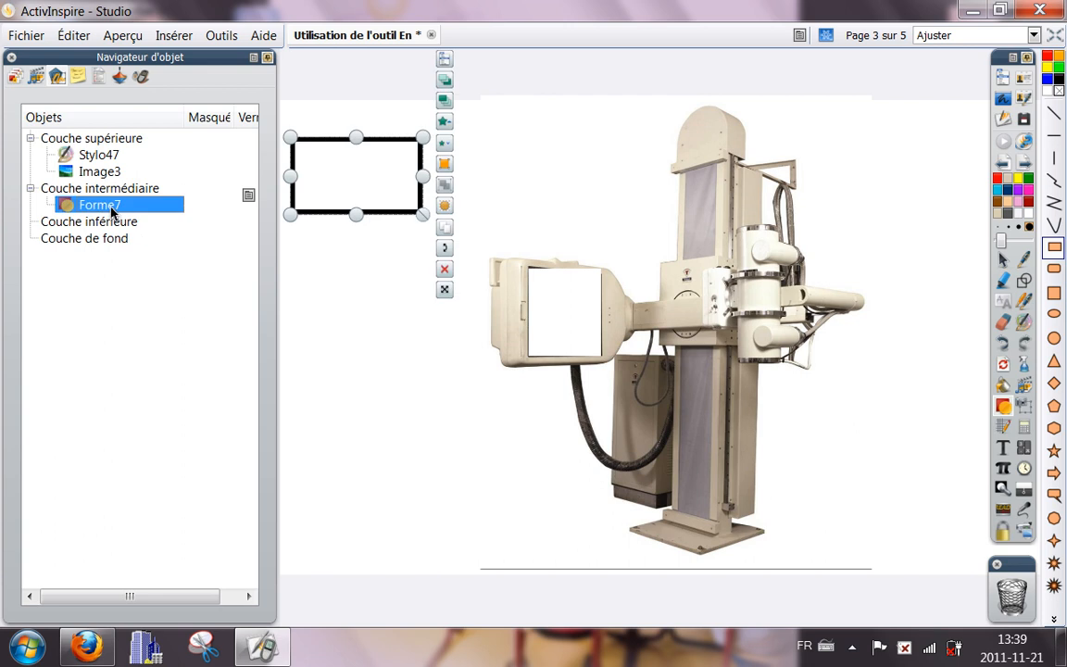
drag(112, 211, 113, 153)
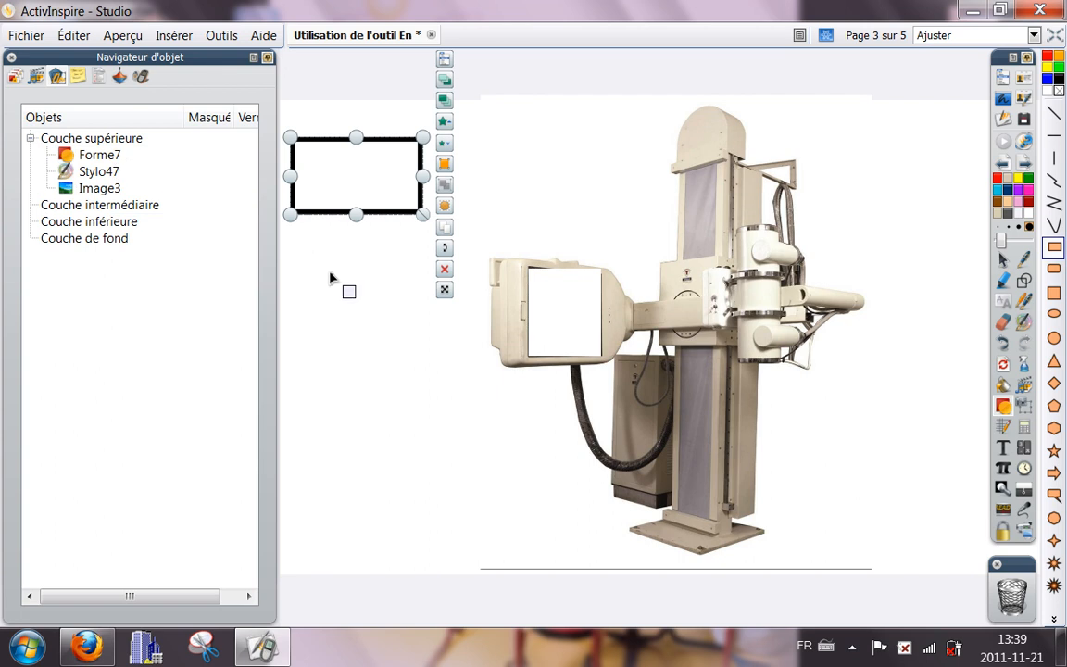
- Move the black rectangle over the detector panel and resize it to frame the magic ink area
click(1003, 259)
drag(425, 194, 616, 309)
click(646, 332)
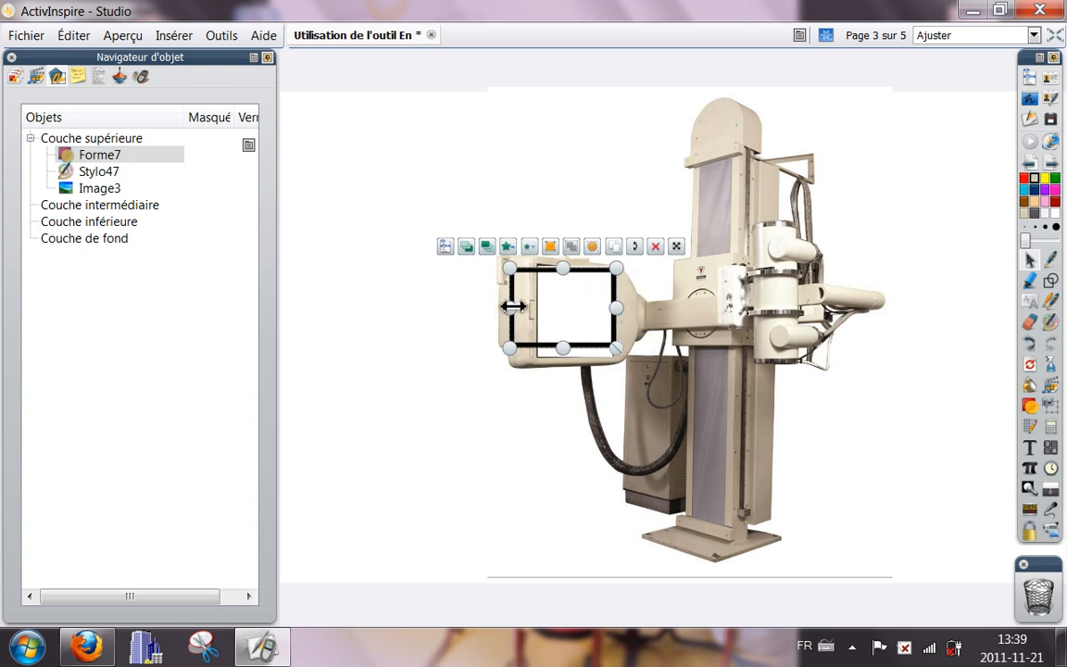
drag(510, 309, 550, 313)
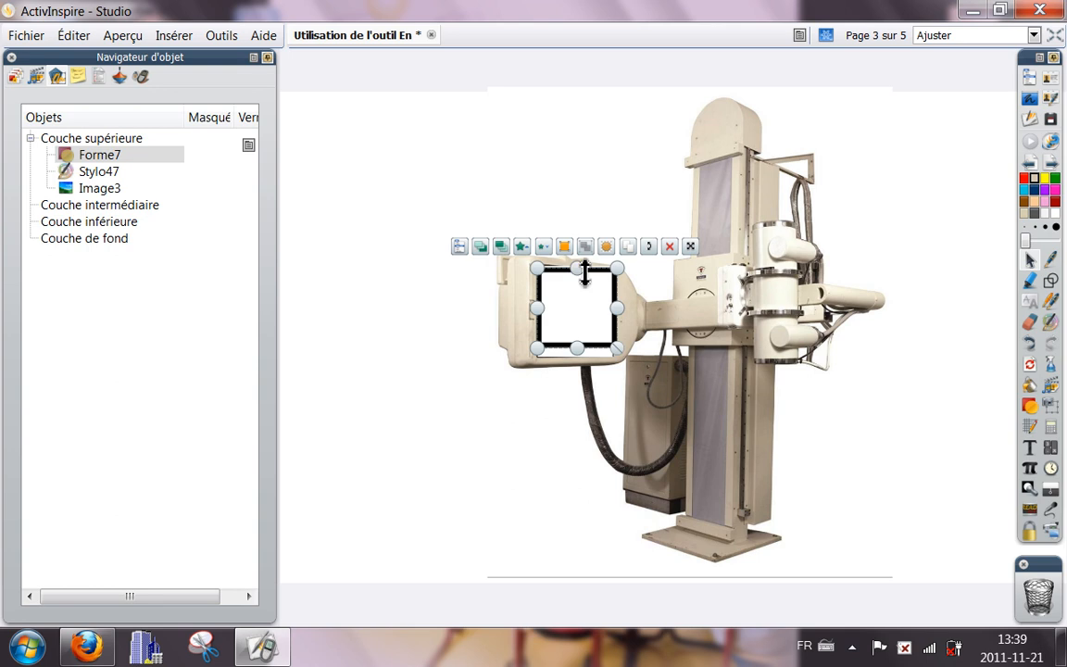
drag(584, 273, 583, 268)
drag(582, 345, 584, 362)
click(448, 388)
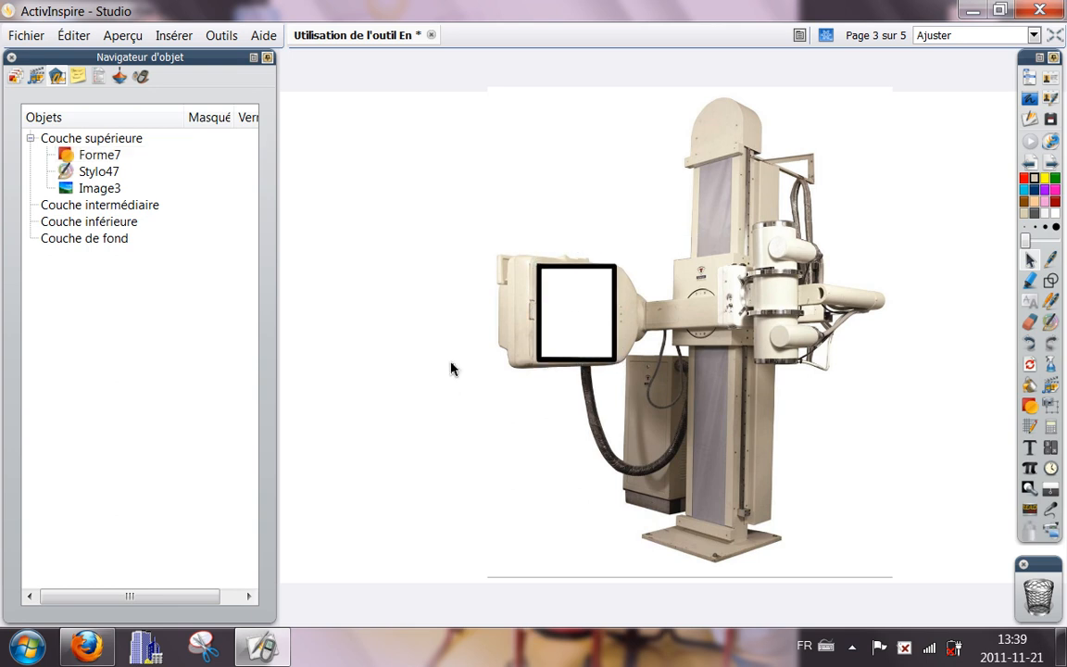
- Sample the beige from the machine's rounded head as the pen colour and fill the rectangle's black outline with it
right_click(1035, 182)
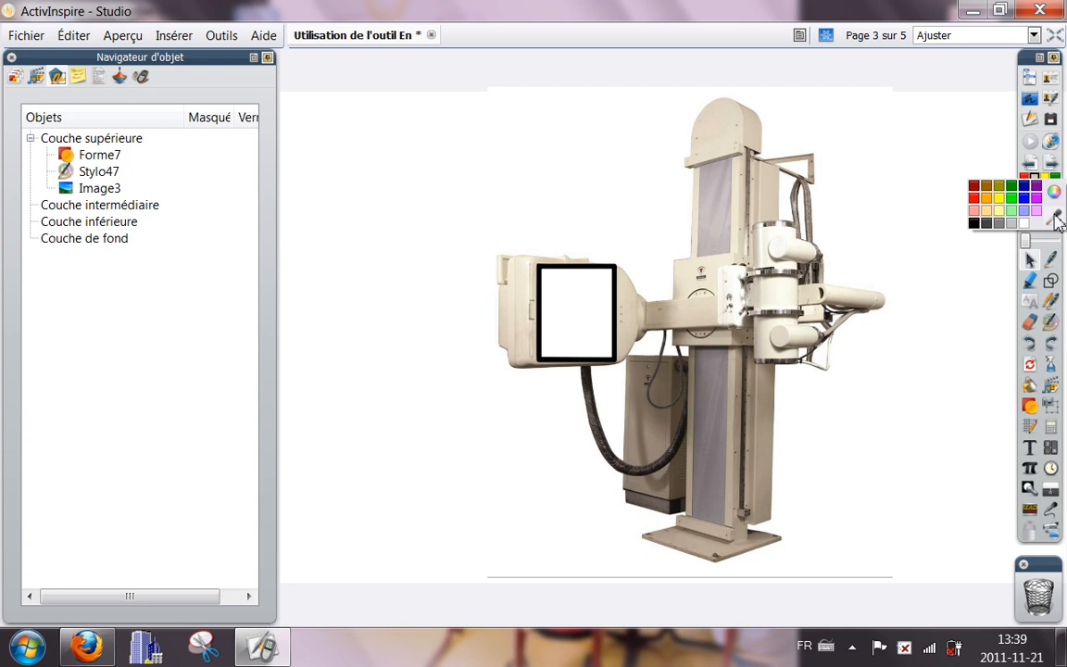
click(1055, 216)
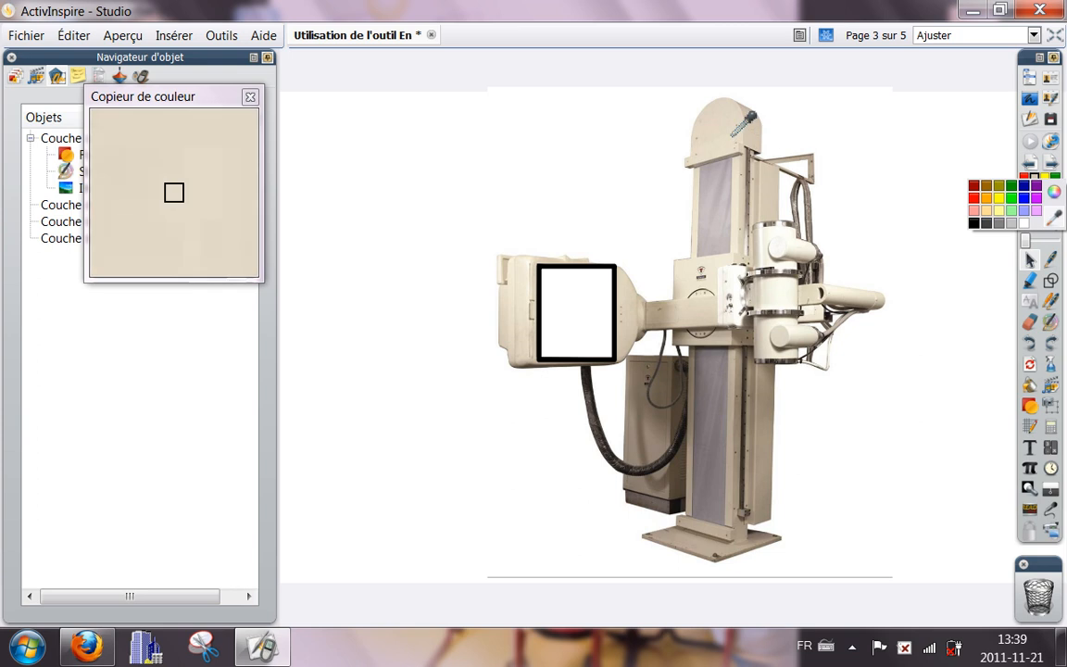
click(733, 134)
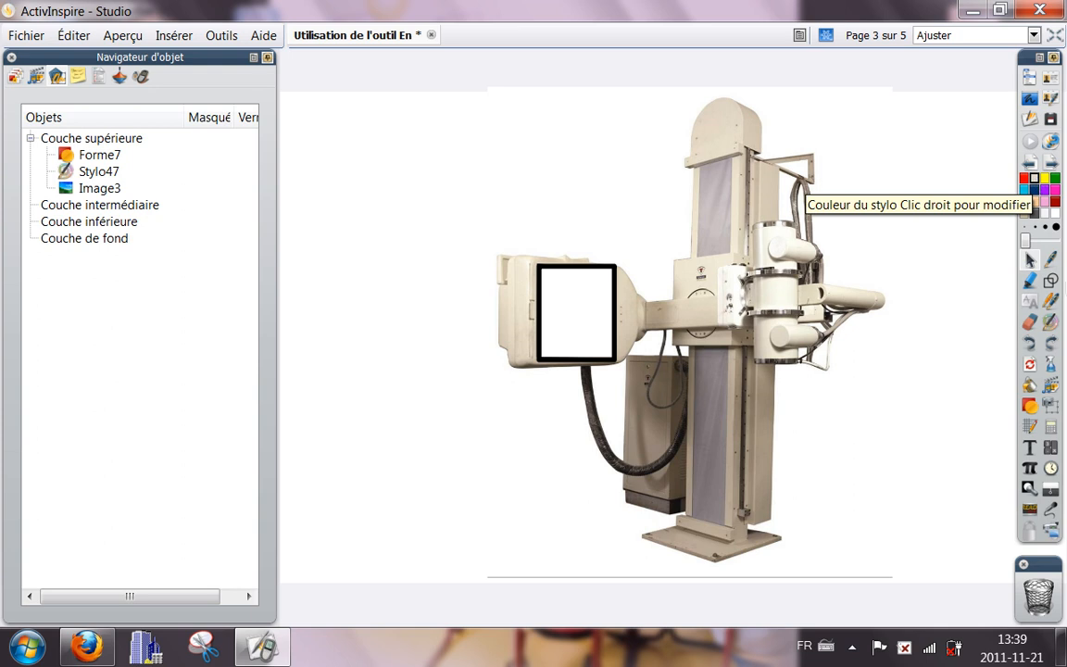
click(1030, 393)
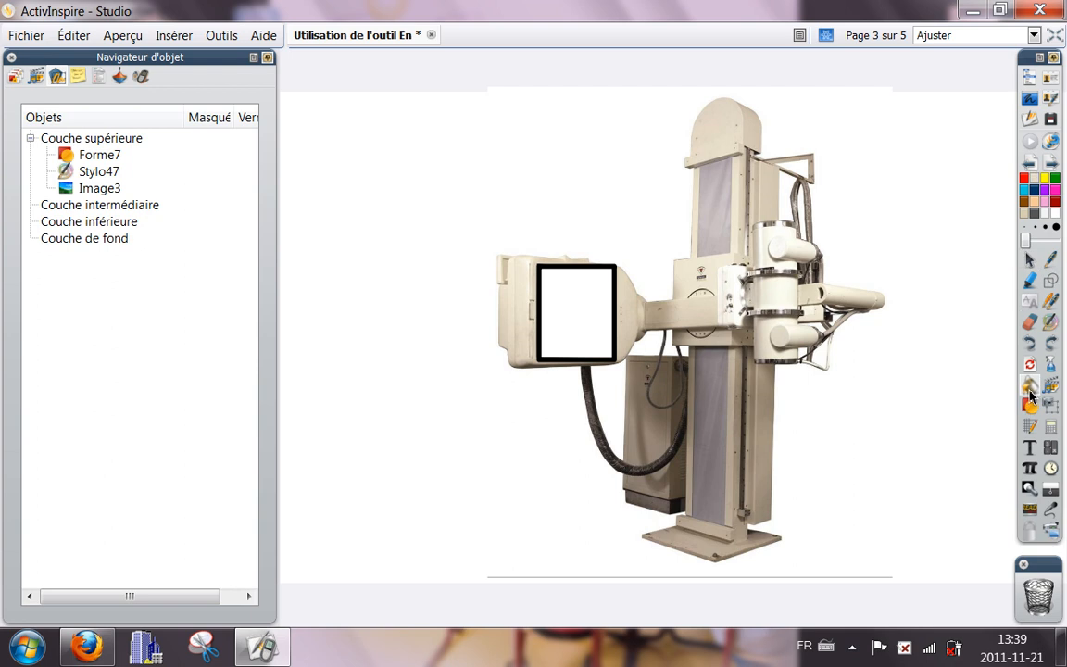
click(1034, 181)
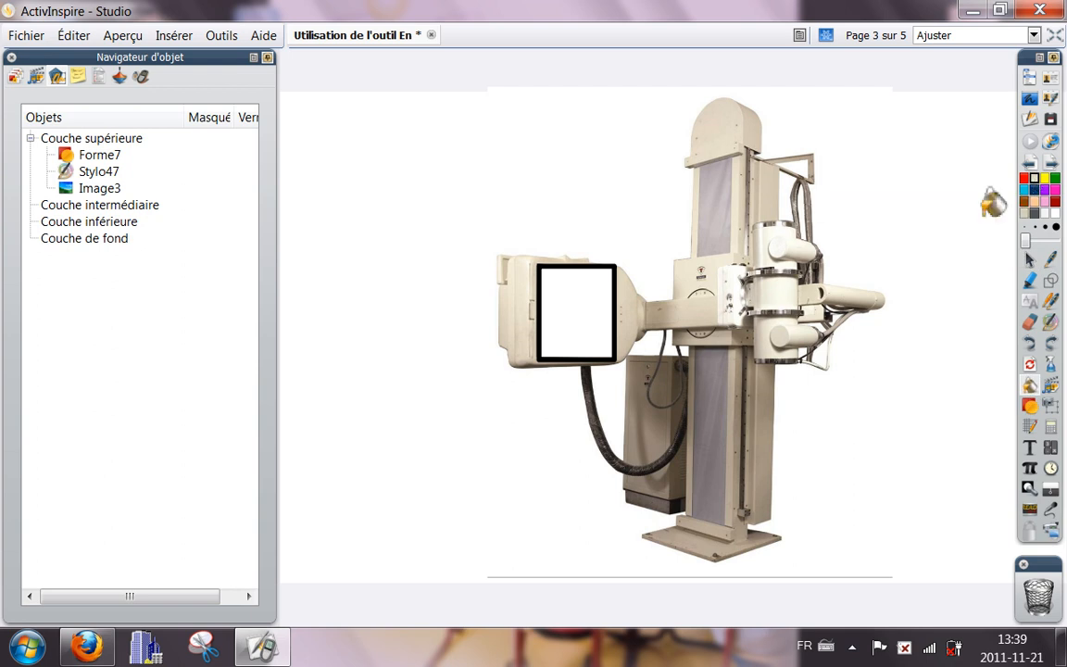
click(590, 267)
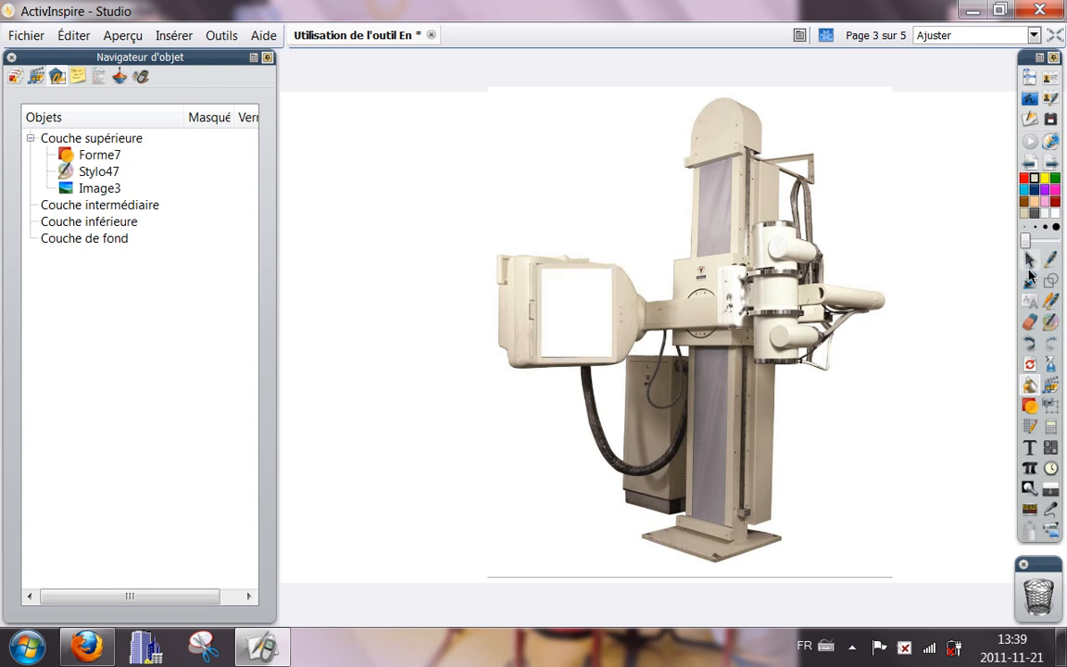
- Group the machine image, magic ink area and frame, and move the group slightly to test it
click(1032, 262)
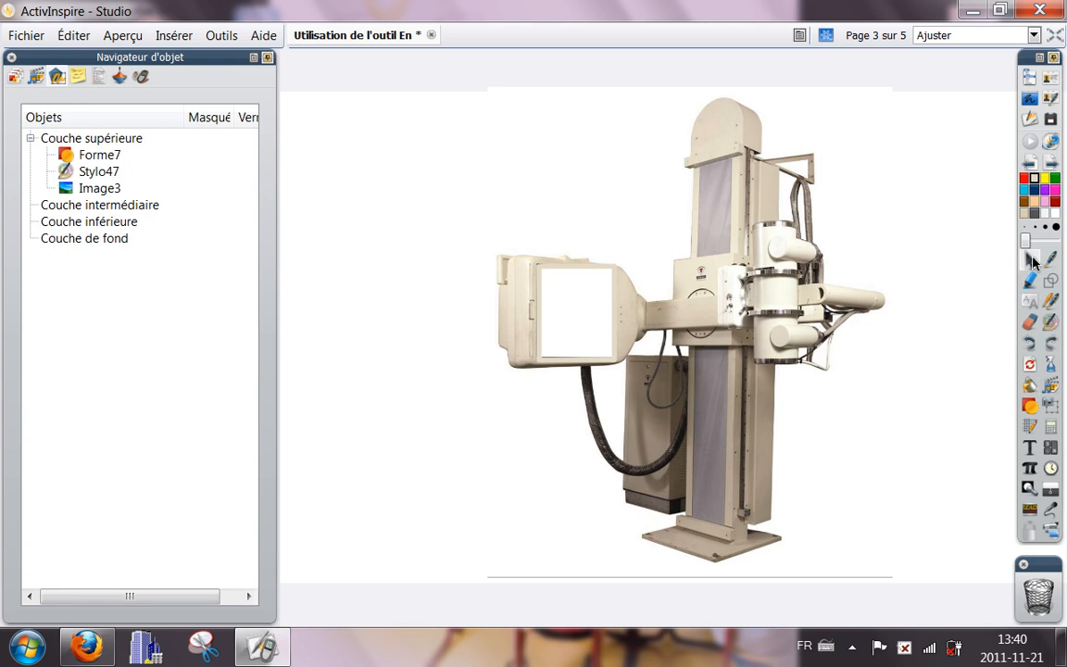
drag(416, 146, 920, 605)
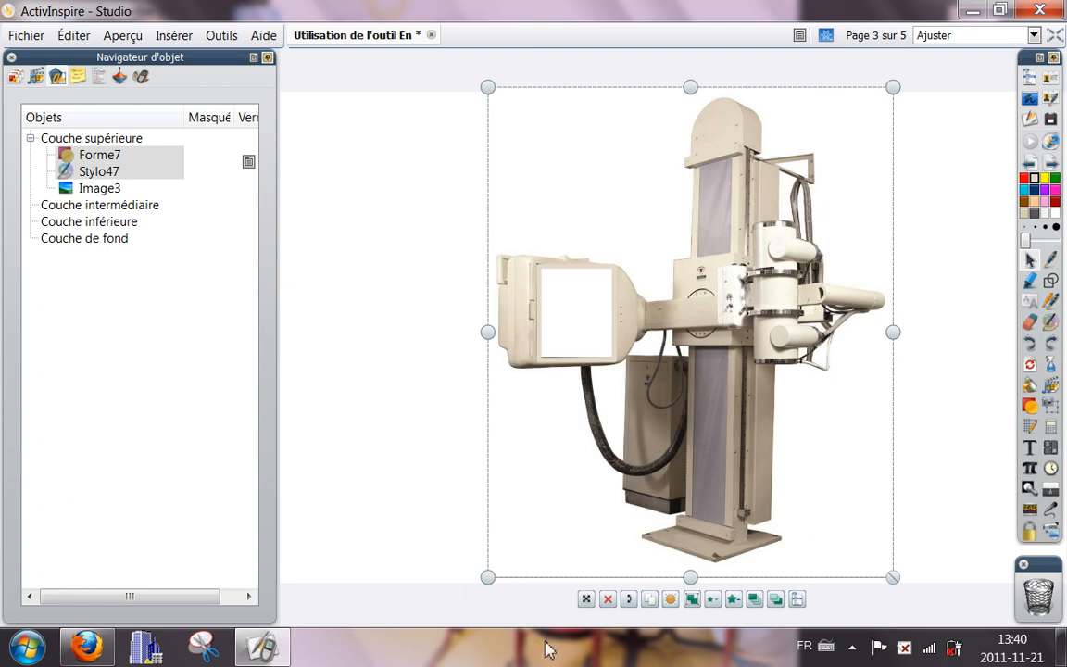
click(695, 605)
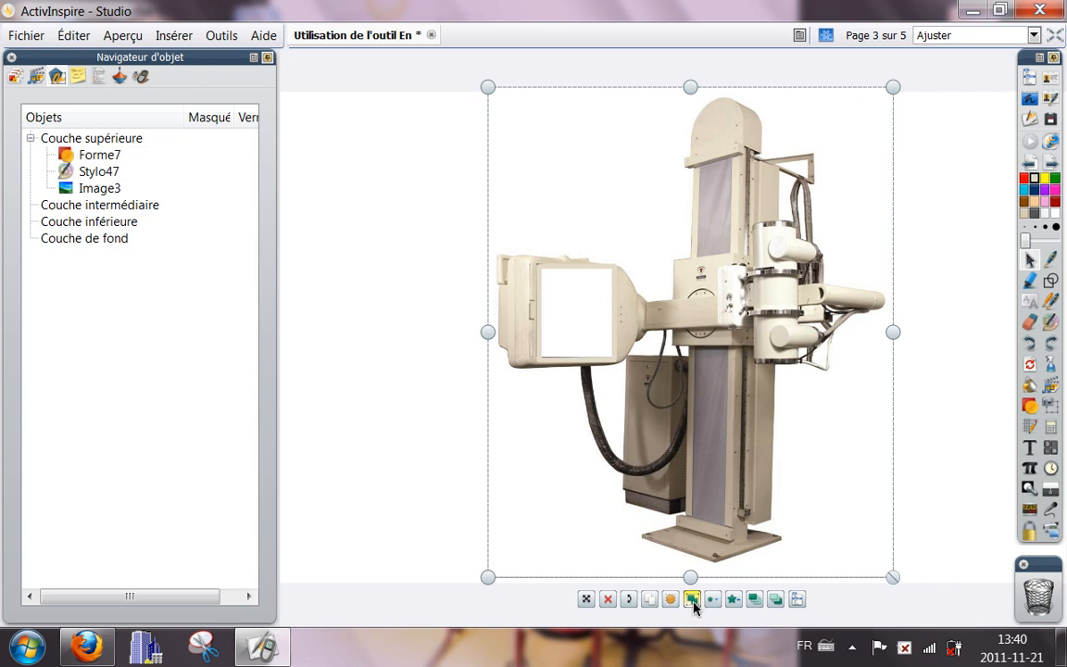
click(409, 528)
drag(734, 425, 681, 451)
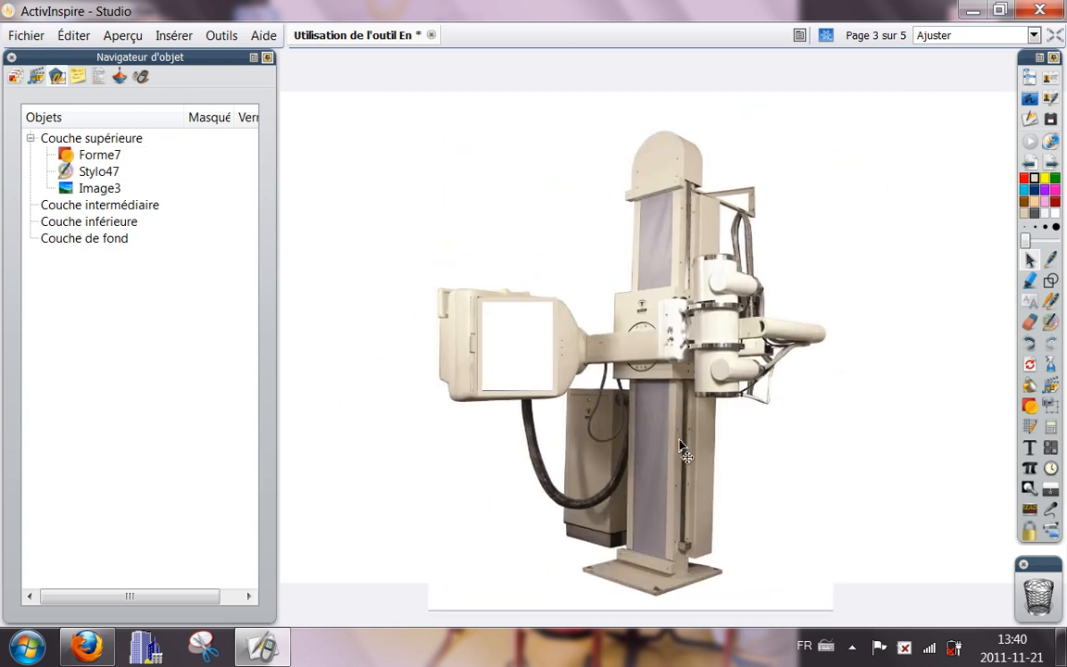
- Add the grouped X-ray machine to the Loupes magiques folder in the resource browser
click(37, 77)
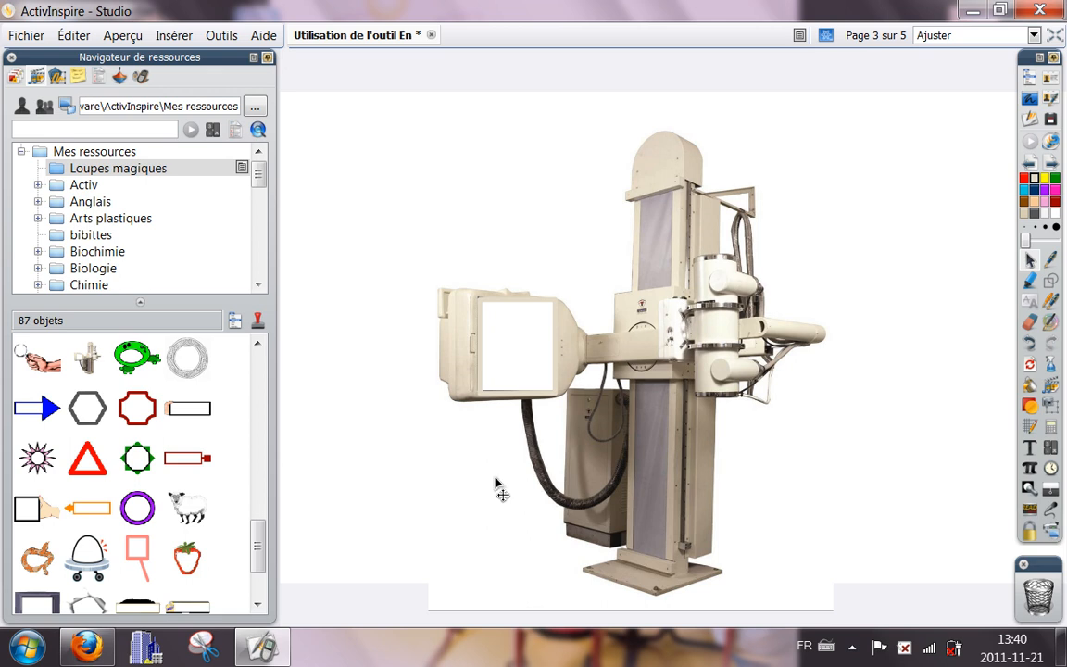
drag(639, 368, 179, 477)
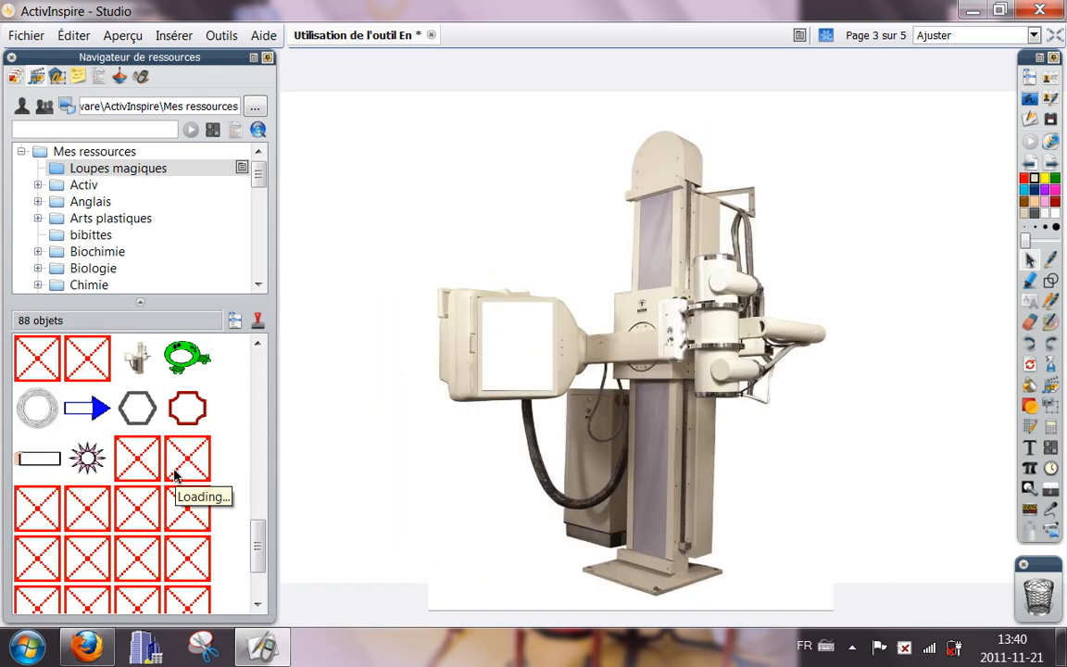
- Go to page 4, nudge the hand photo, and show the object browser with the Objets column widened to read the layer names
click(1052, 164)
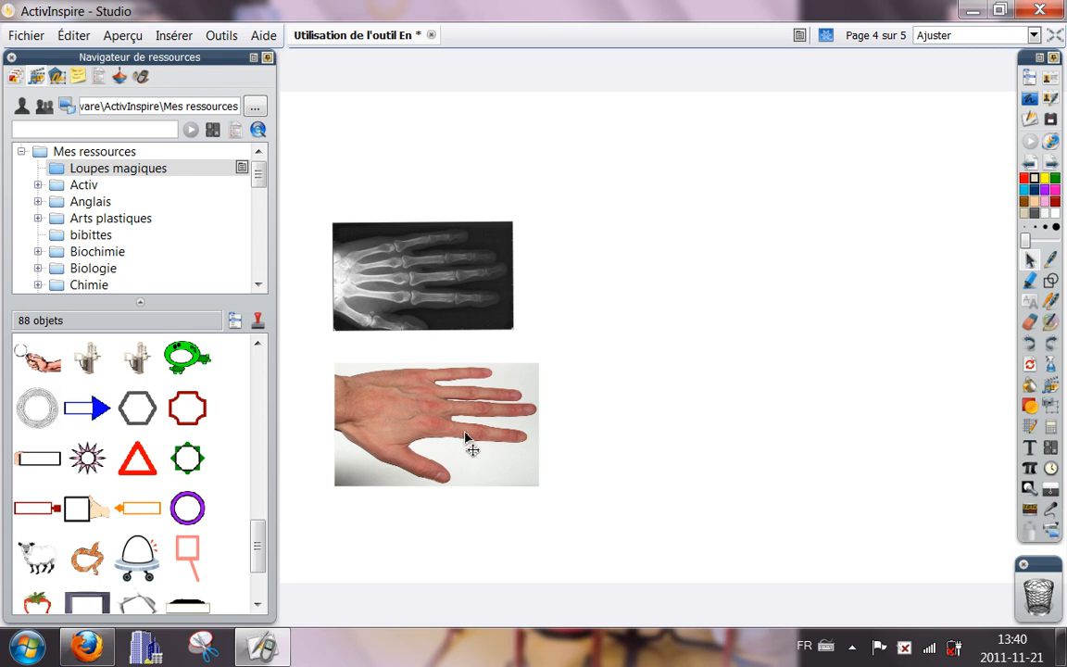
drag(424, 400, 426, 406)
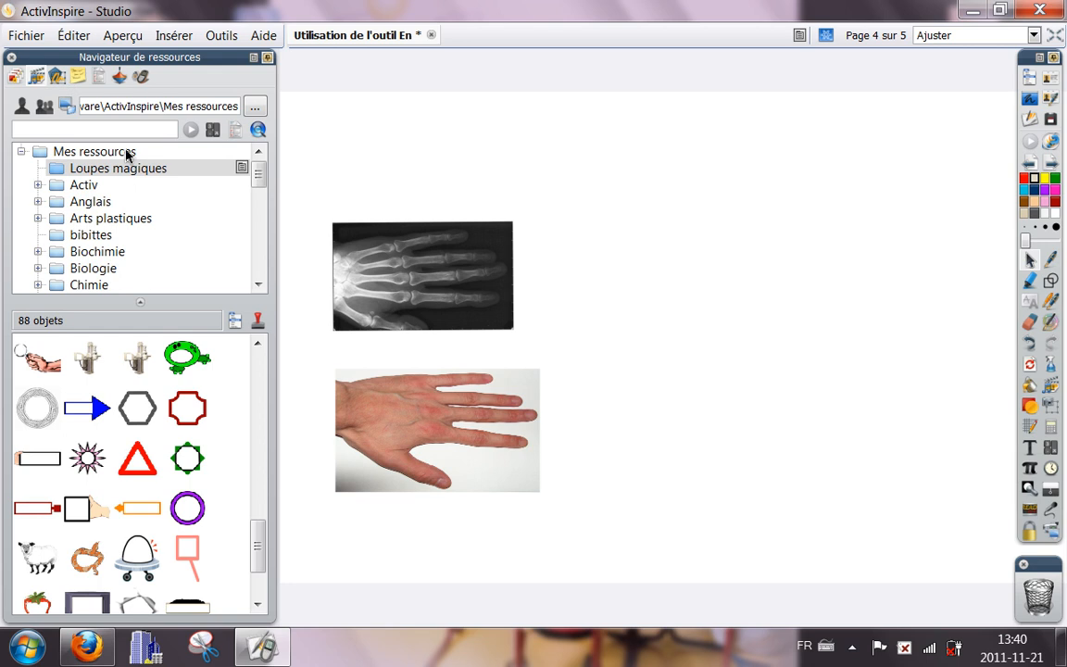
click(58, 80)
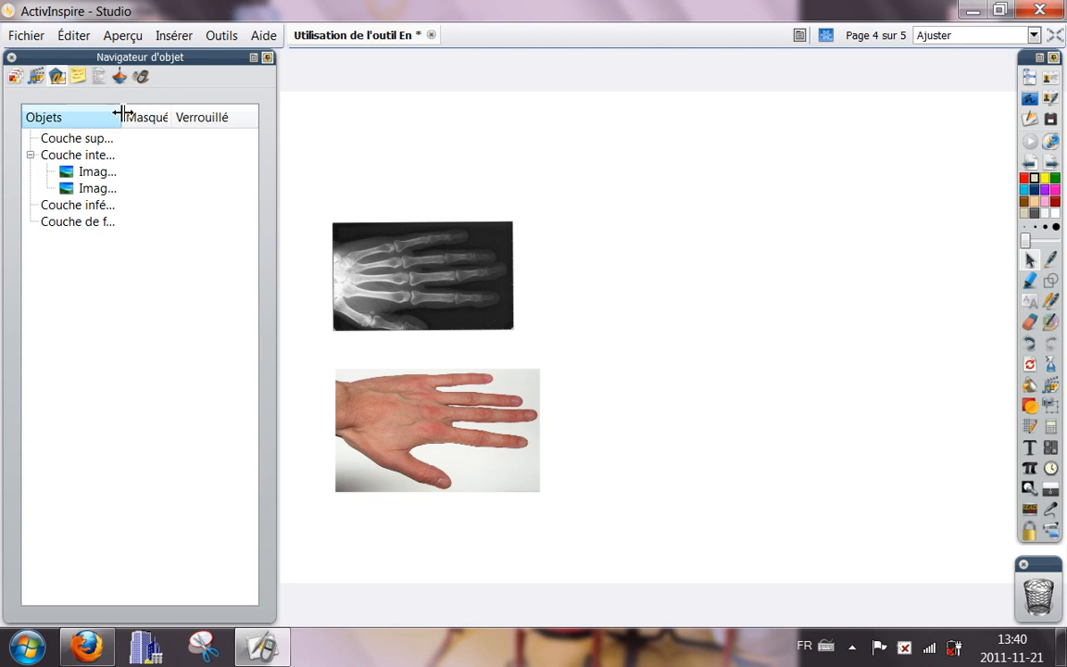
drag(121, 112, 170, 112)
- Identify the two images in the object list and move the hand photo, Image2, to the Couche supérieure layer
click(116, 176)
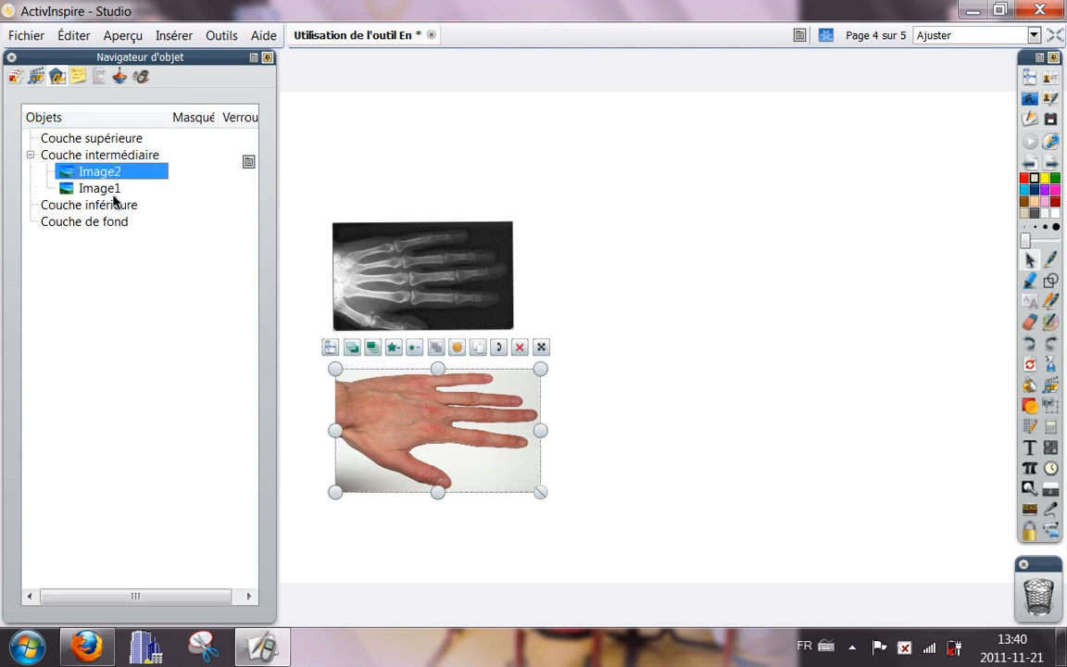
click(108, 191)
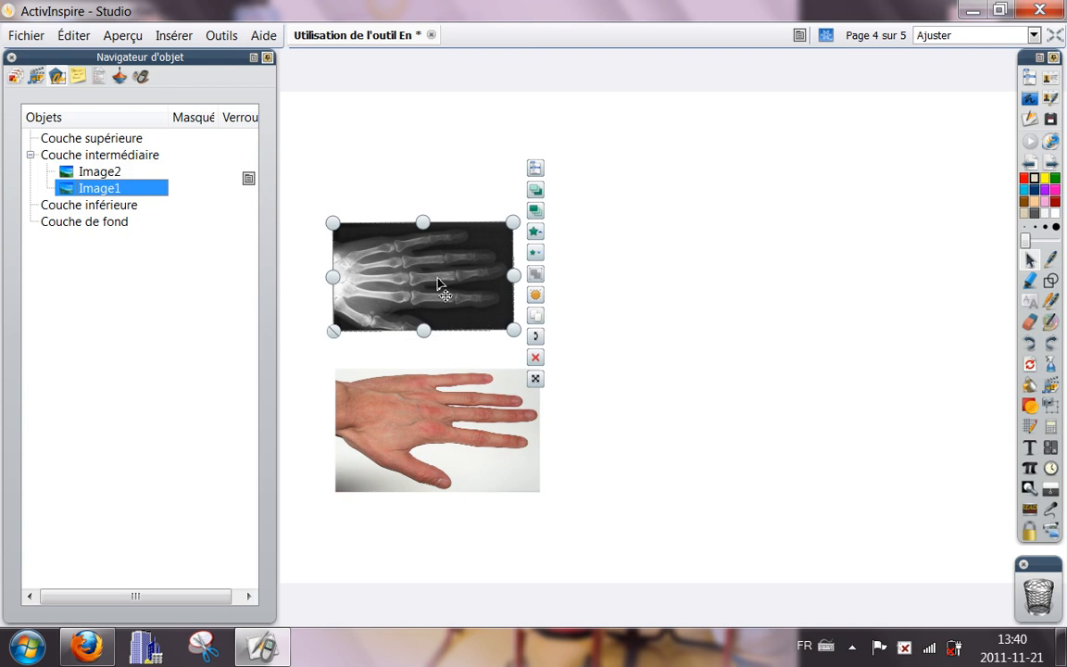
click(106, 173)
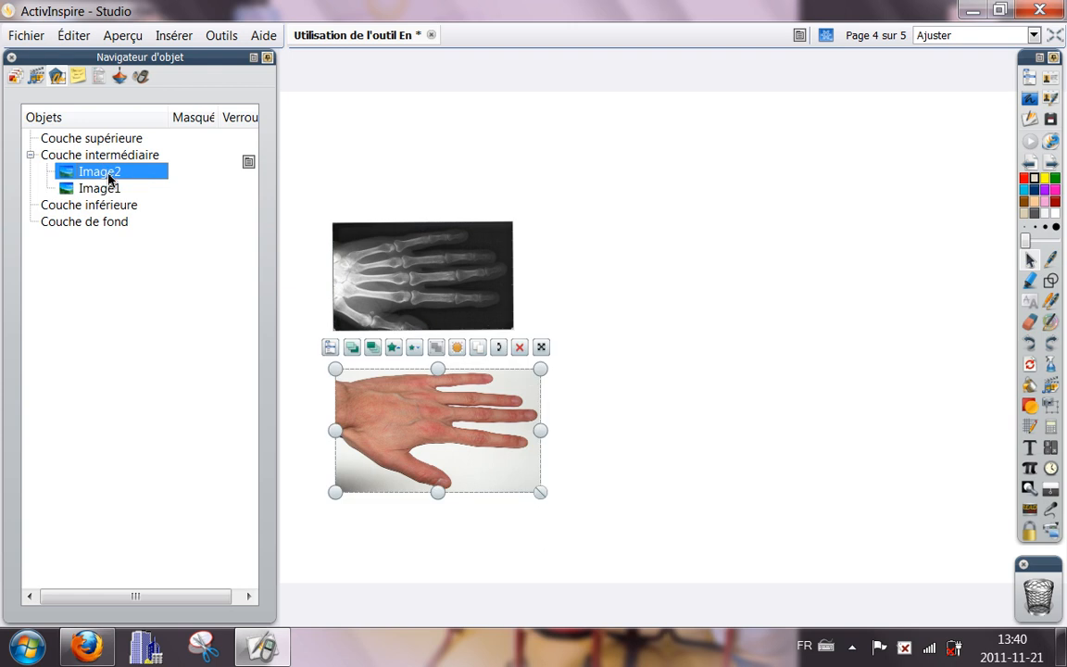
drag(108, 176, 110, 138)
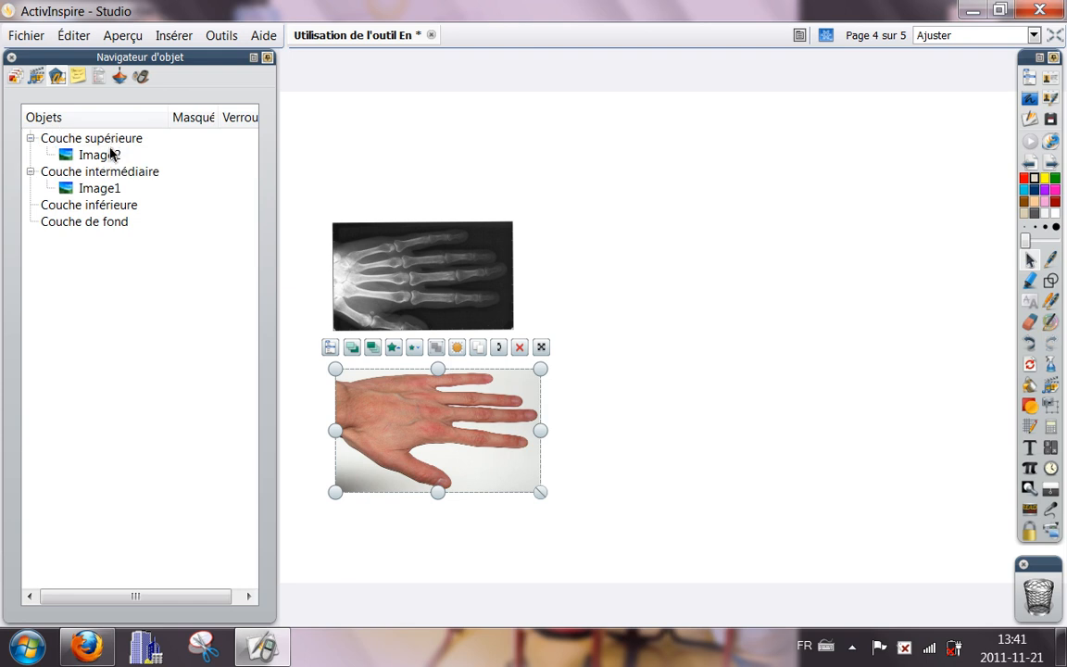
- Place the hand photo over the hand X-ray so it covers it, and group the two stacked images
drag(485, 436, 471, 291)
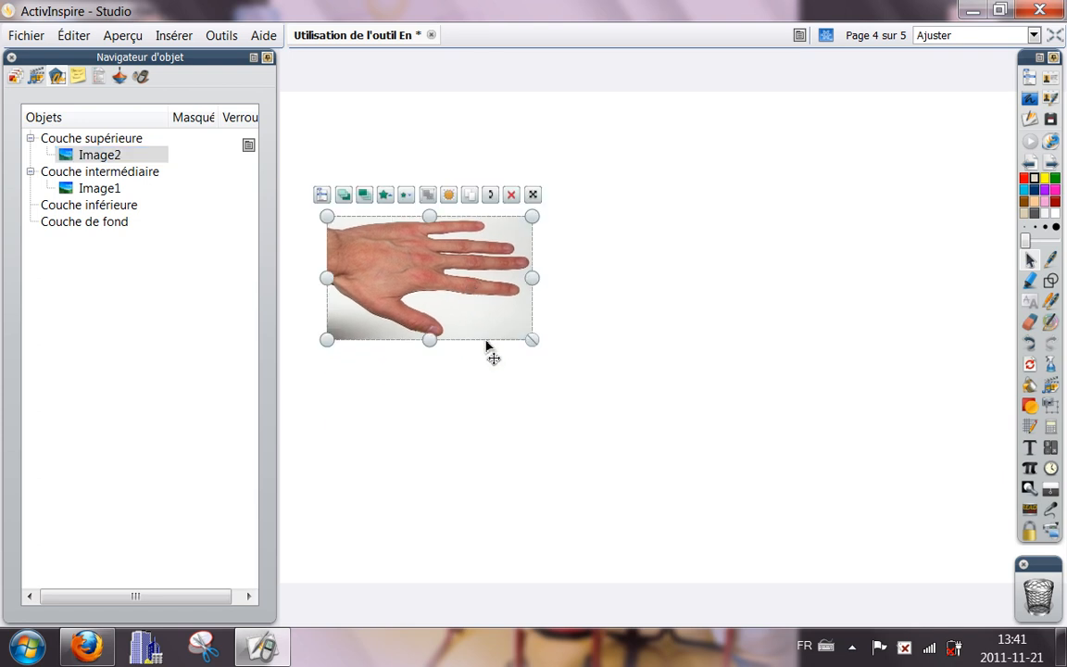
click(630, 332)
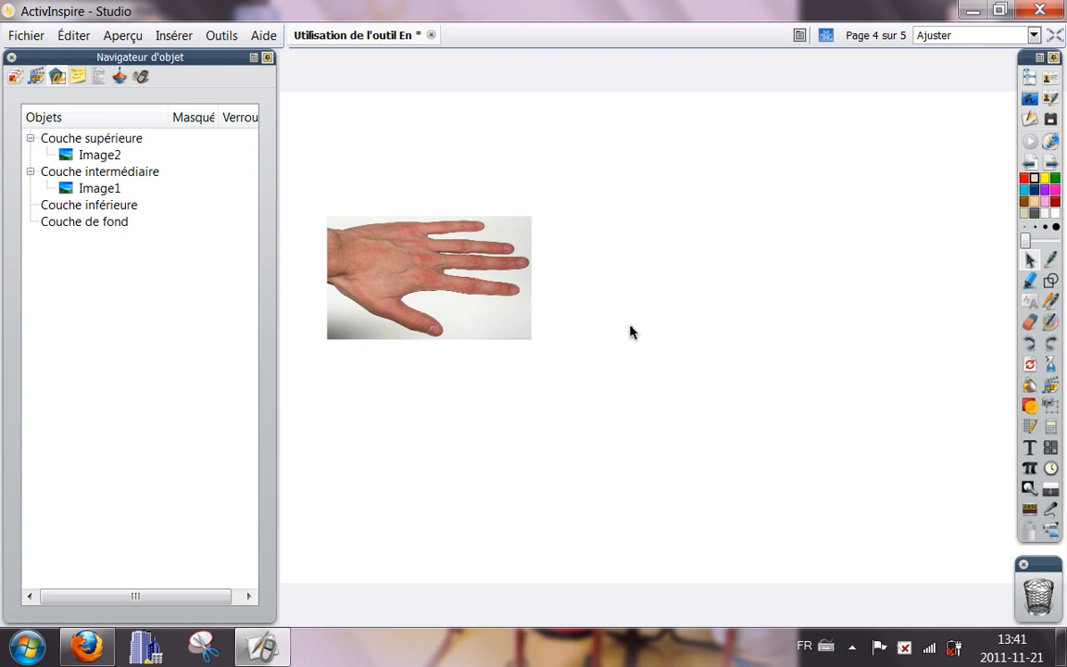
drag(398, 174, 446, 382)
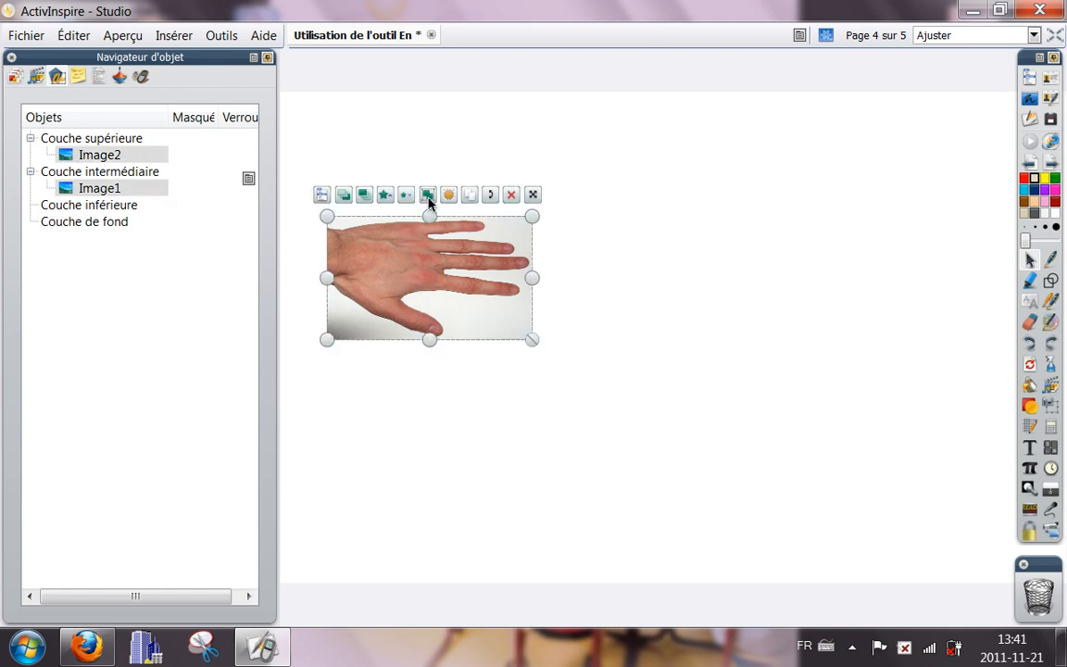
click(439, 419)
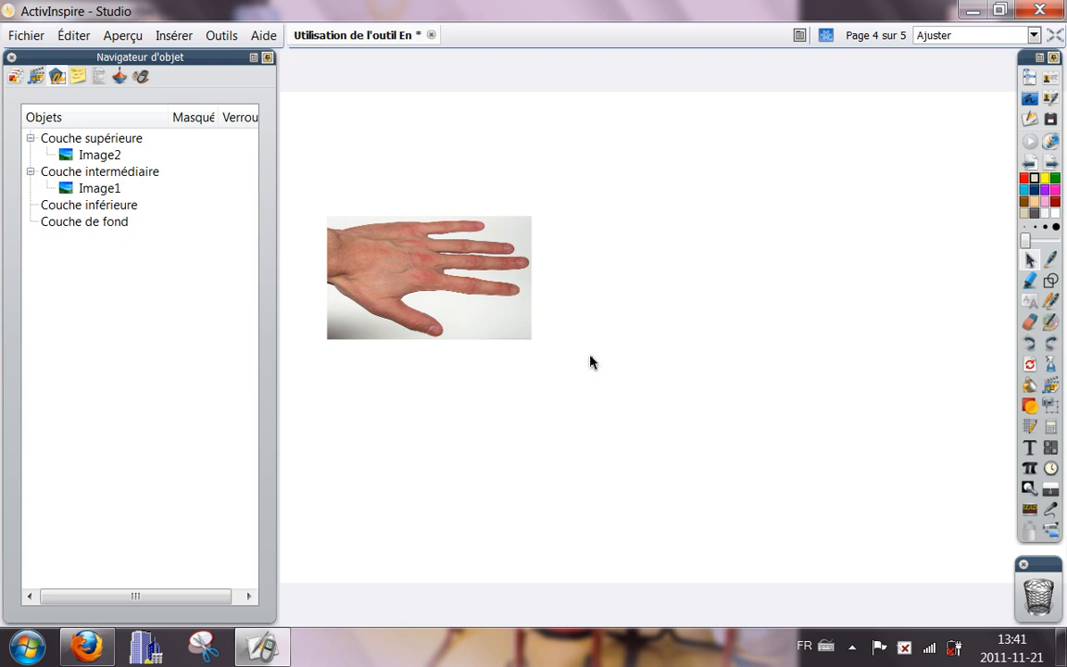
- Add the saved X-ray machine from the Loupes magiques resources beside the hand, and move the stacked hand images slightly down
click(36, 79)
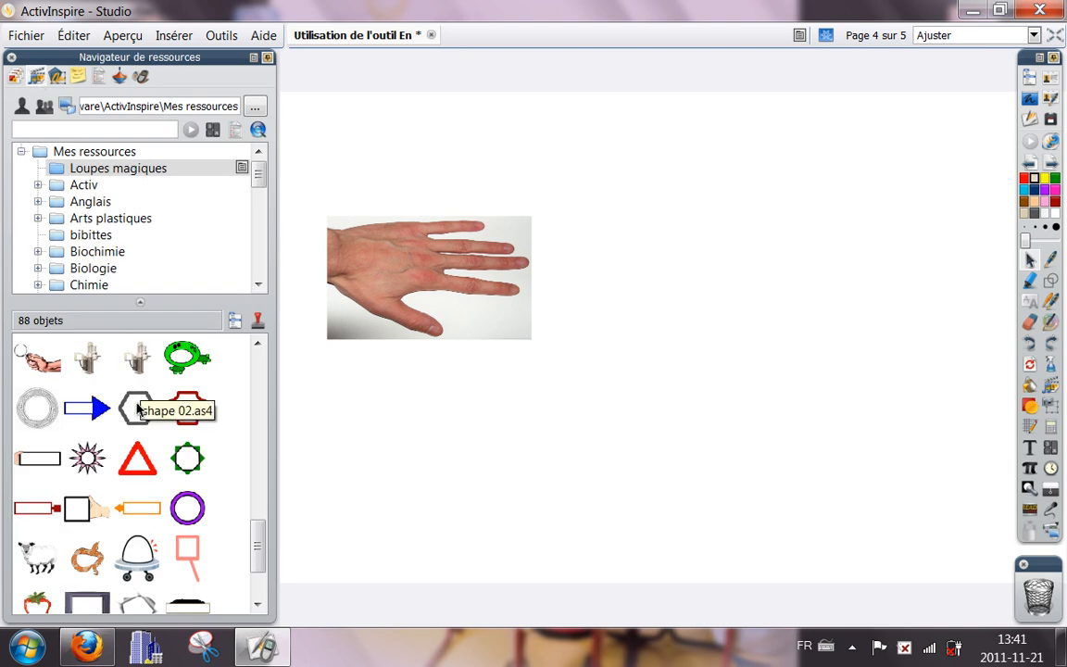
drag(90, 370, 817, 359)
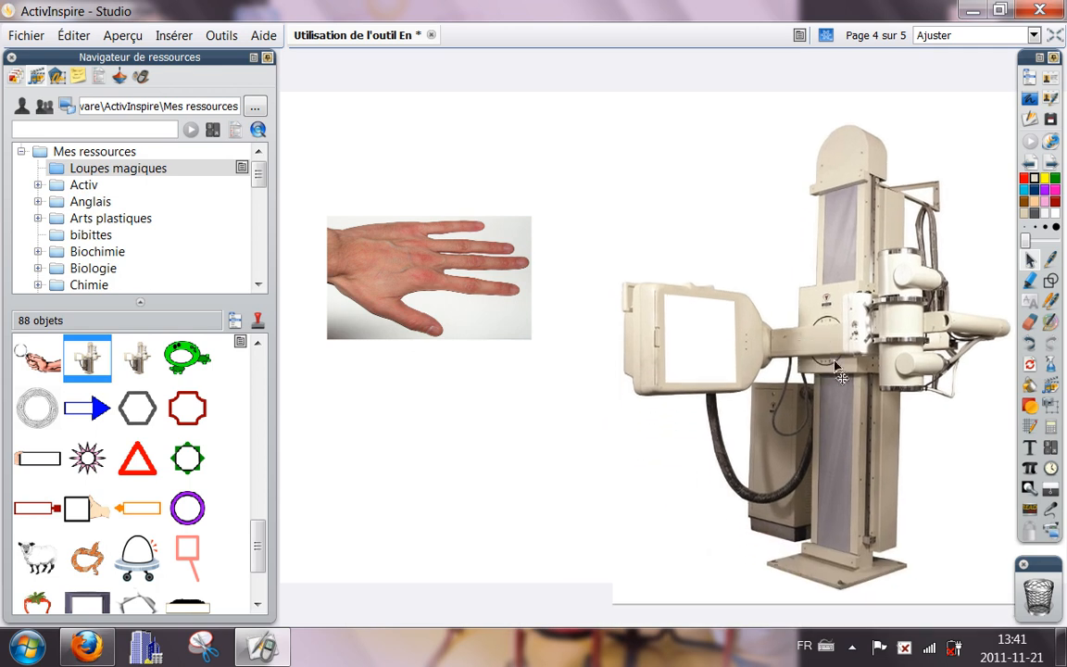
click(1032, 264)
drag(465, 307, 479, 382)
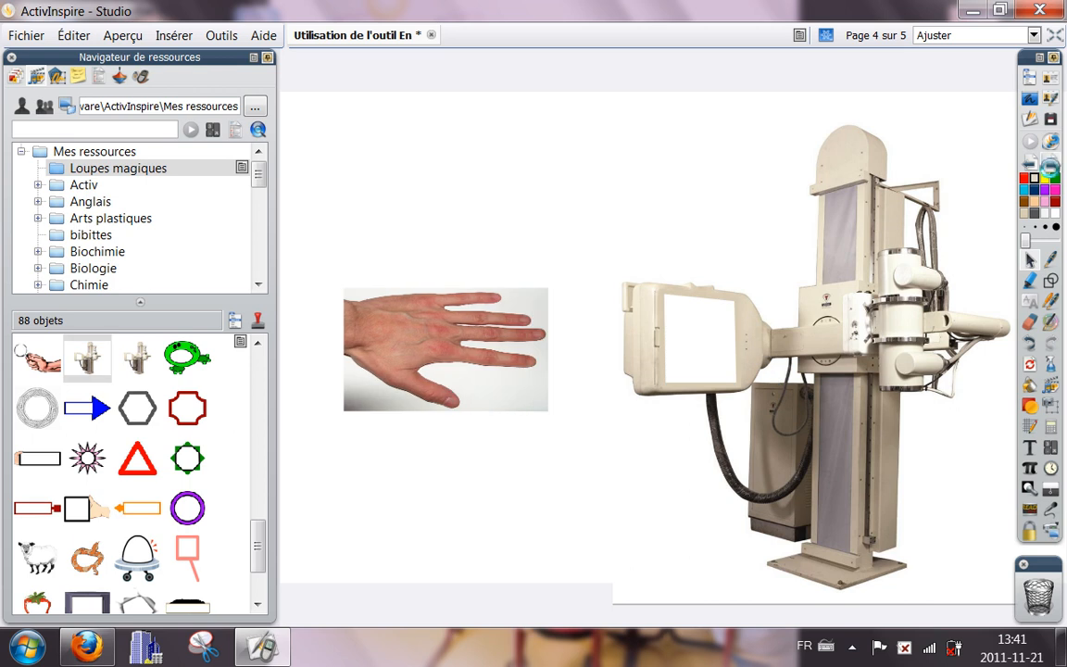
- Go to page 5 with the further tips and close the resource browser
click(1051, 165)
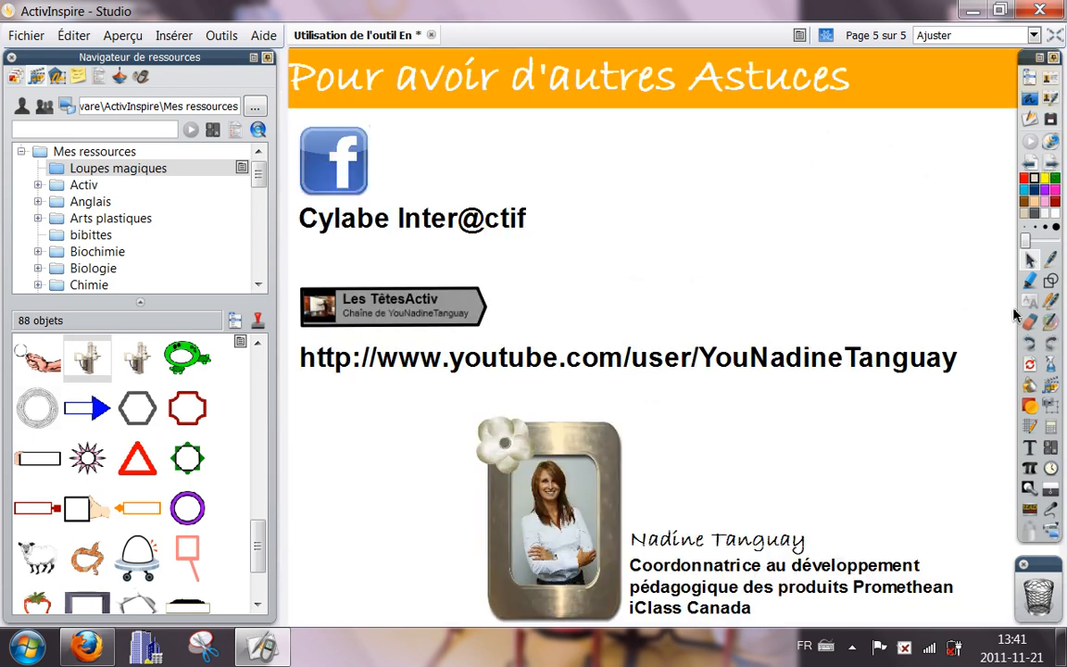
click(11, 57)
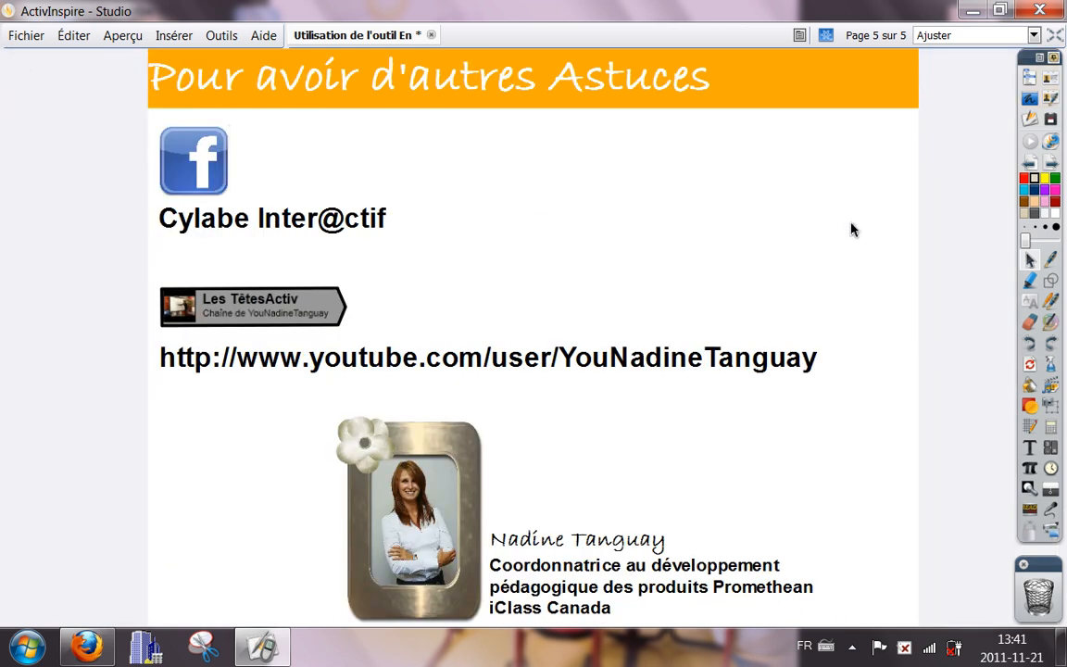